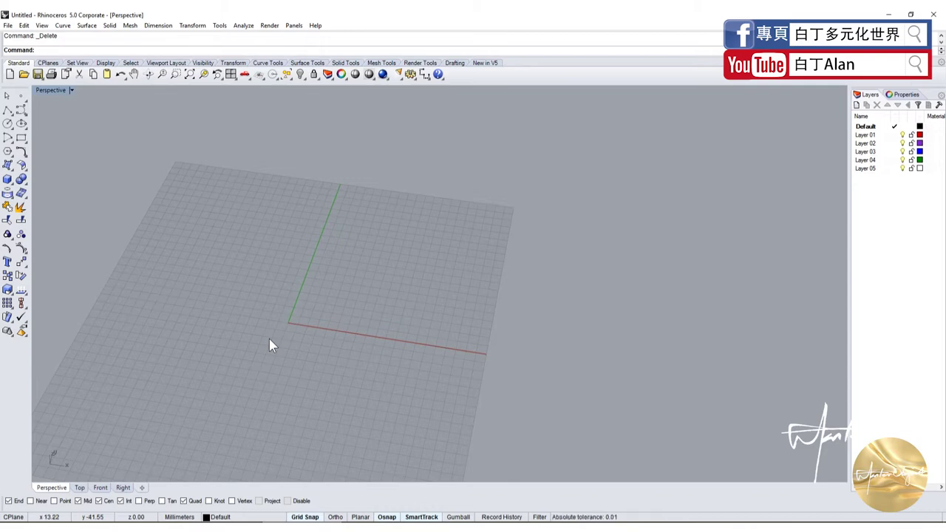
Bring back the four-viewport layout with Top, Perspective, Front and Right views.
double_click(64, 90)
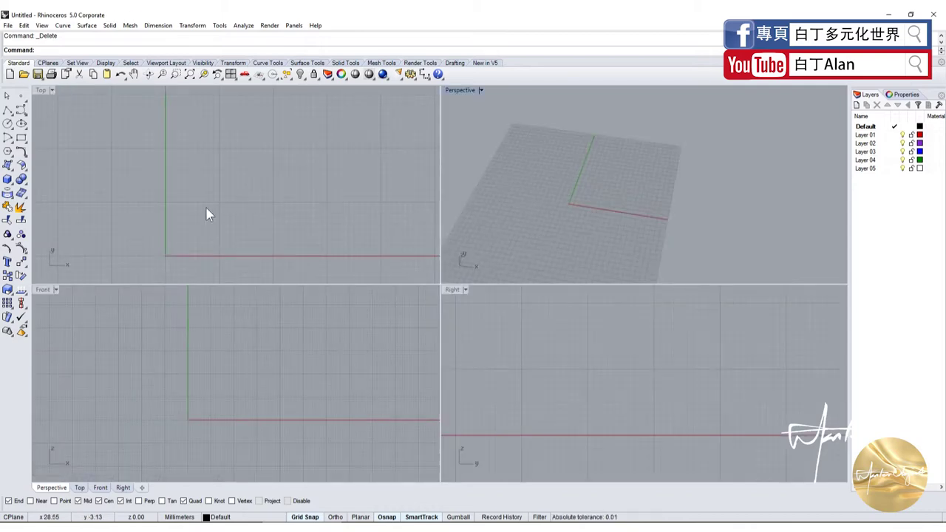
scroll(202, 389, "down", 3)
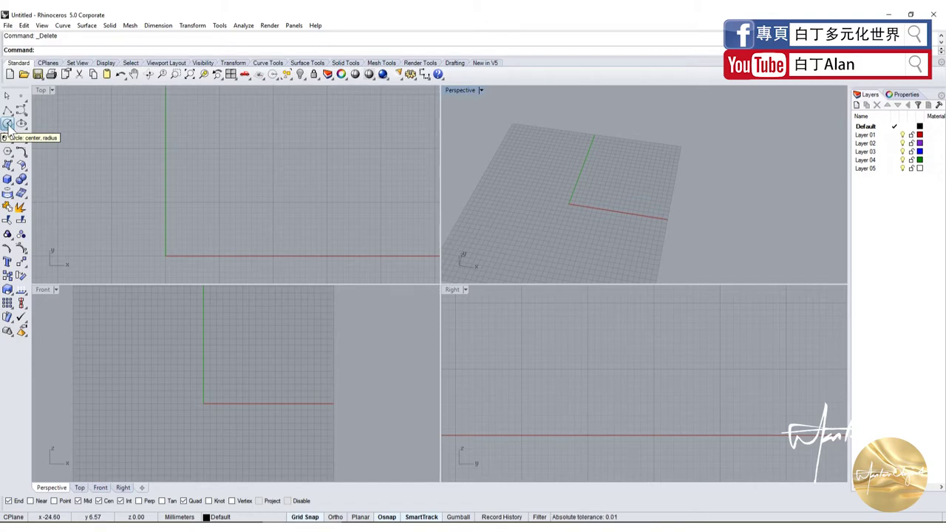
Draw a radius-48 circle centred on the origin in the Top view and select it.
left_click(7, 124)
scroll(112, 173, "down", 3)
left_click(125, 202)
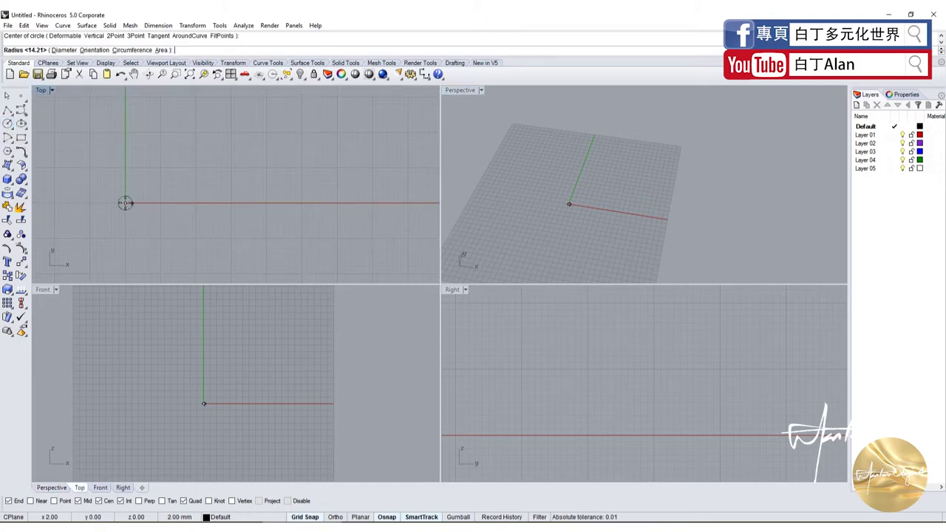
left_click(293, 203)
scroll(284, 204, "down", 5)
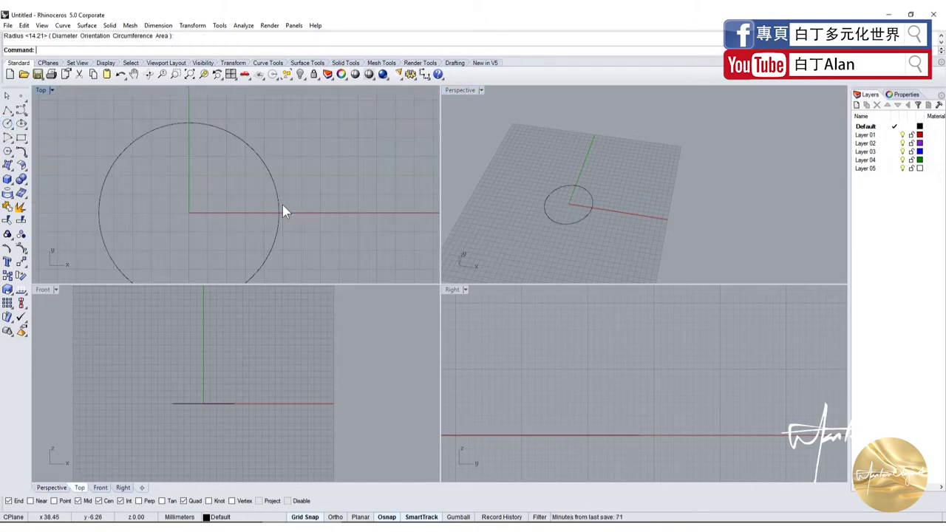
left_click(272, 216)
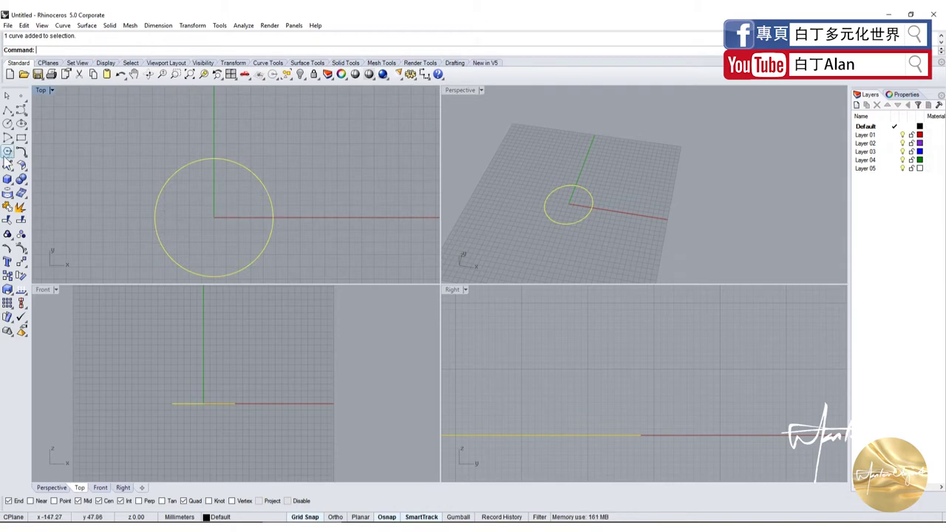
left_click(9, 111)
scroll(191, 209, "up", 3)
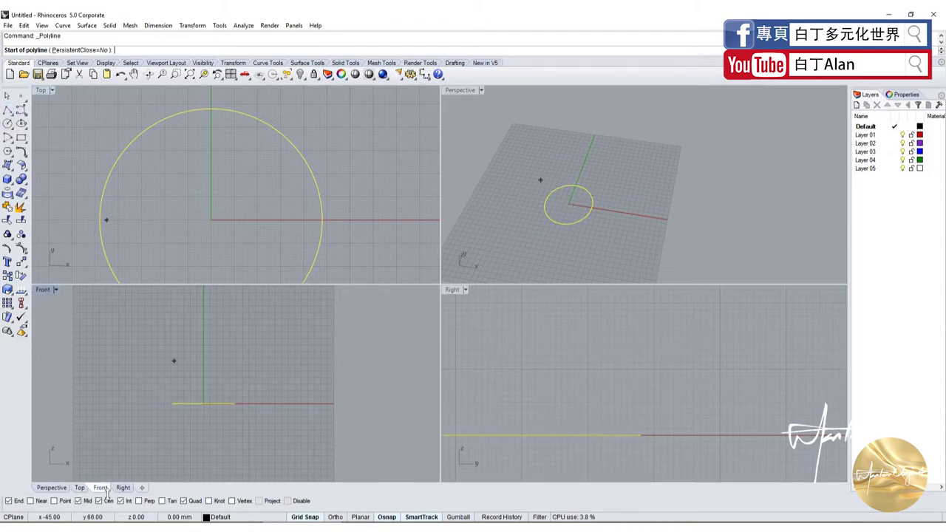
Start the profile polyline at the origin and run it out to the circle's edge.
left_click(282, 141)
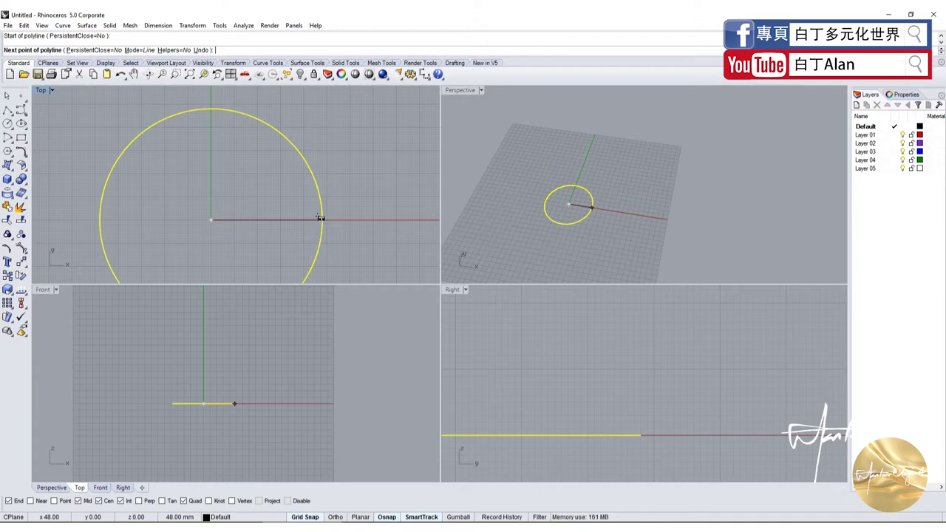
left_click(320, 217)
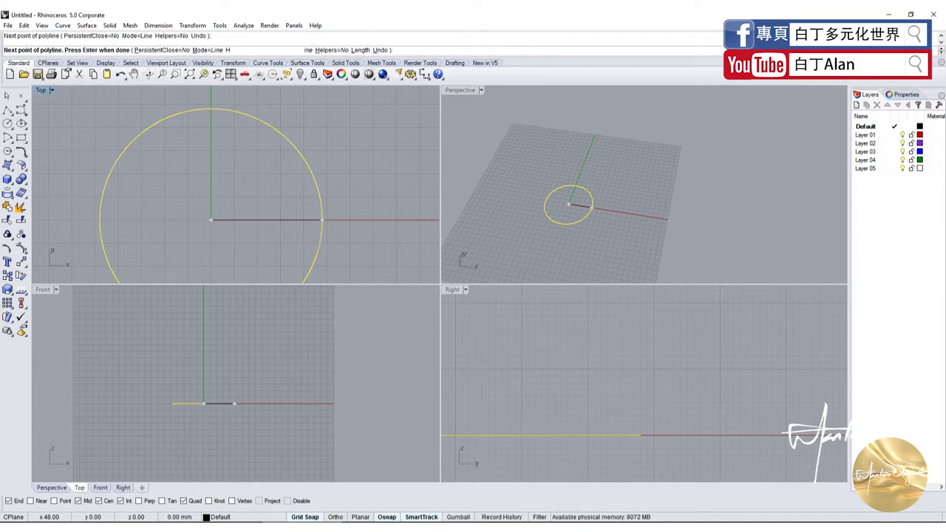
right_click_drag(286, 340, 222, 397)
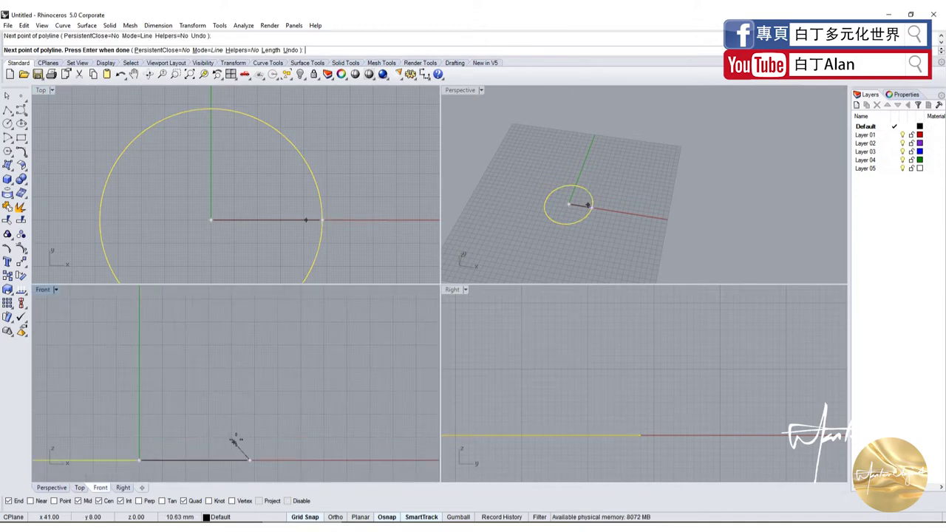
right_click_drag(235, 471, 260, 352)
scroll(306, 348, "up", 2)
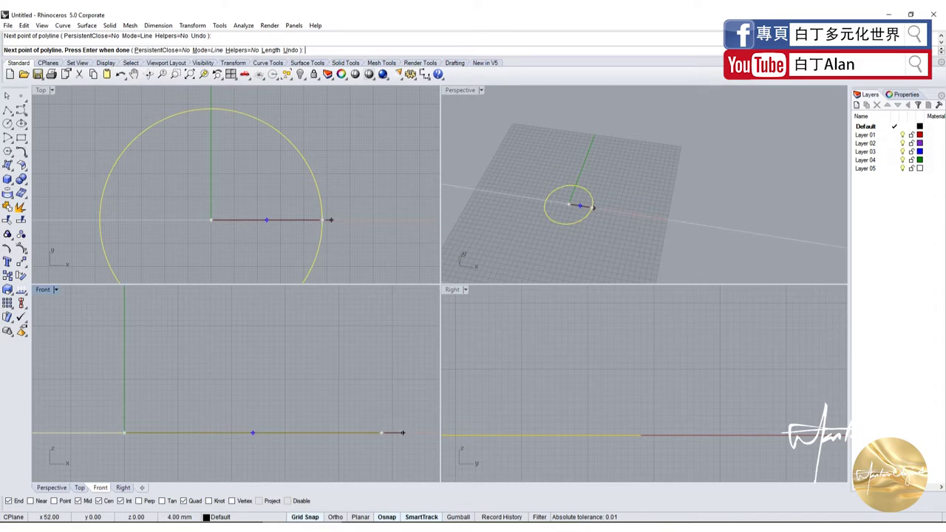
Add the sloped outer side and inner rim corner at 35, 2, then close the profile at the origin.
left_click(338, 375)
scroll(338, 377, "down", 4)
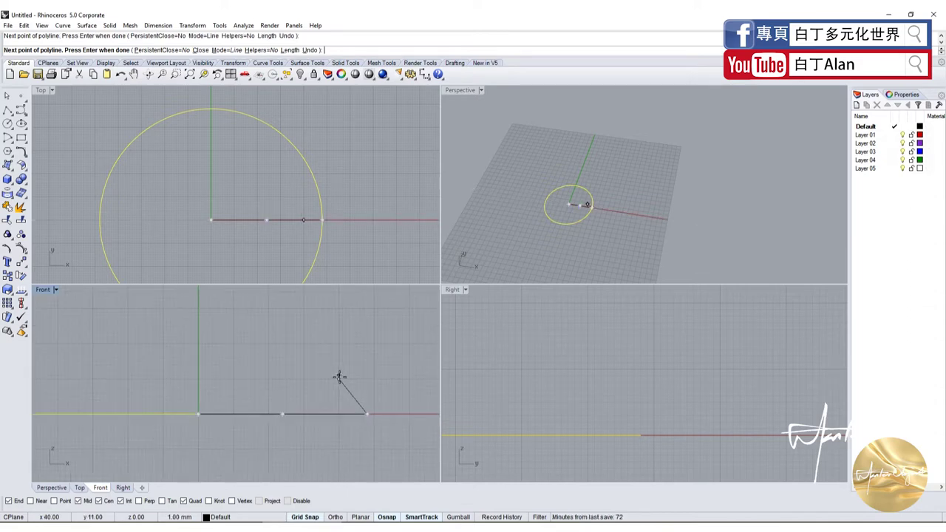
scroll(321, 375, "up", 3)
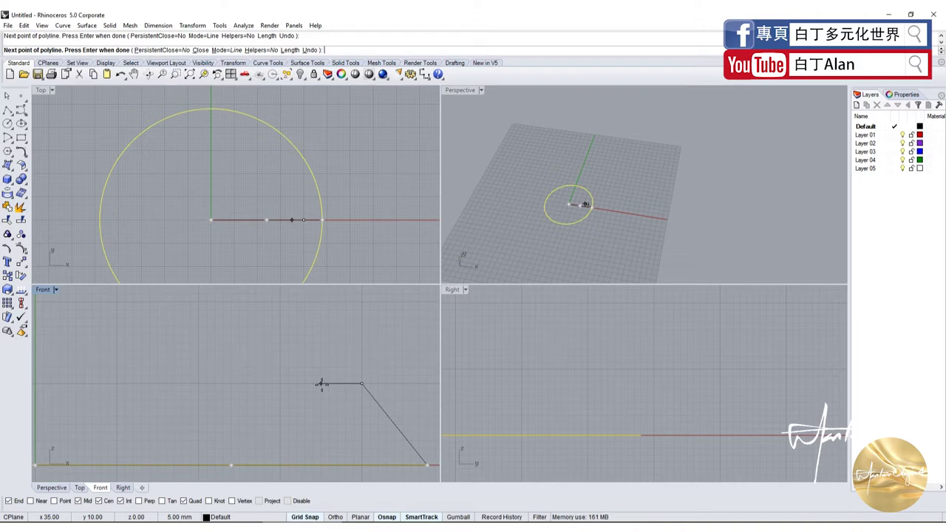
left_click(321, 383)
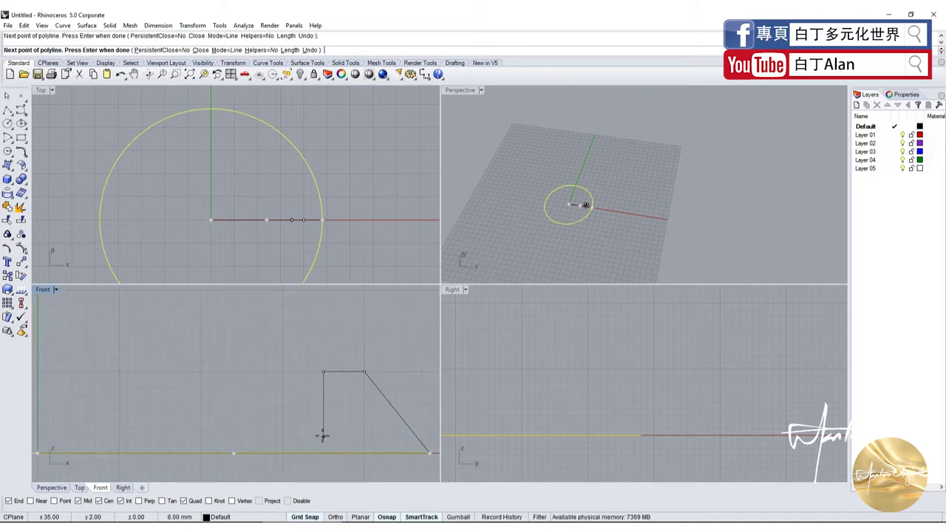
left_click(323, 436)
scroll(322, 436, "down", 1)
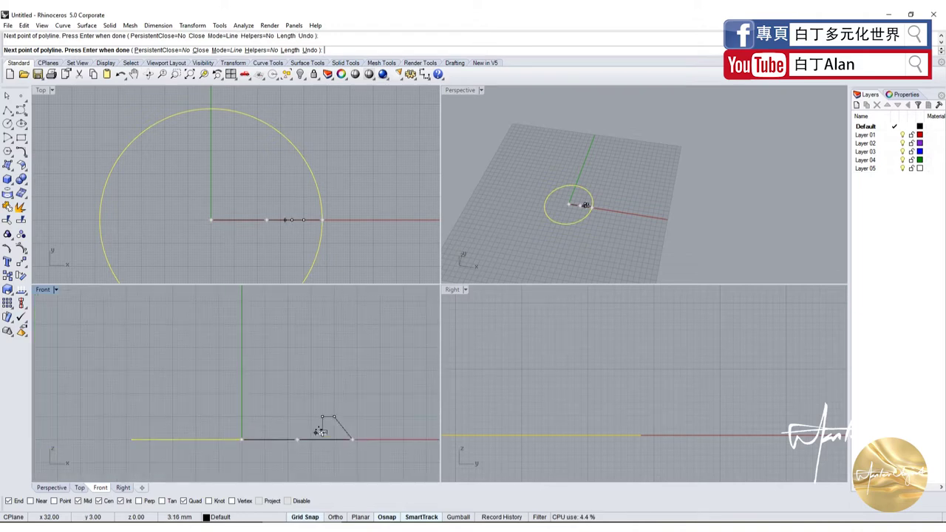
right_click_drag(322, 436, 434, 441)
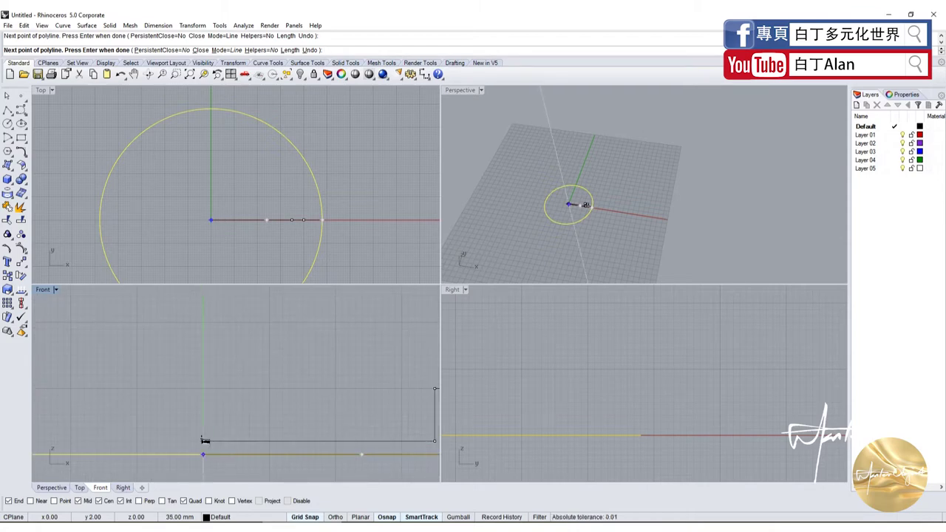
left_click(205, 441)
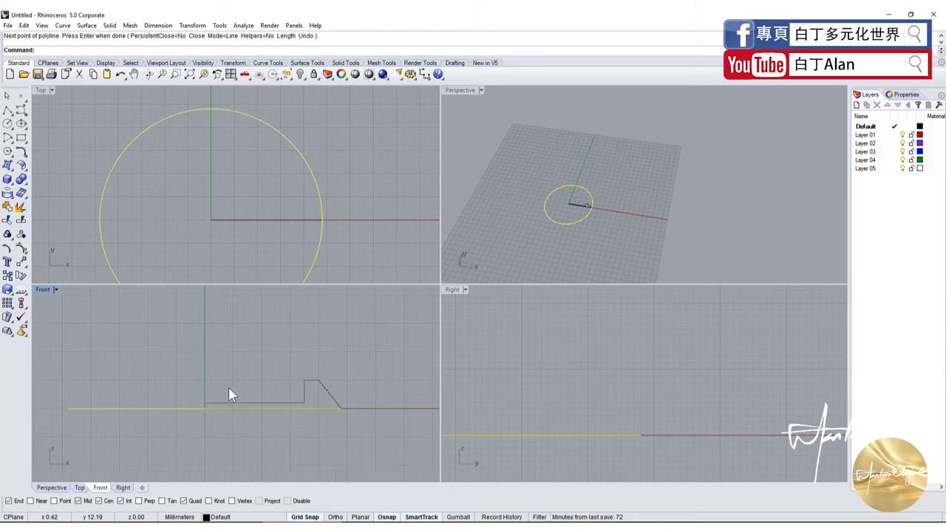
scroll(228, 387, "down", 2)
left_click(242, 403)
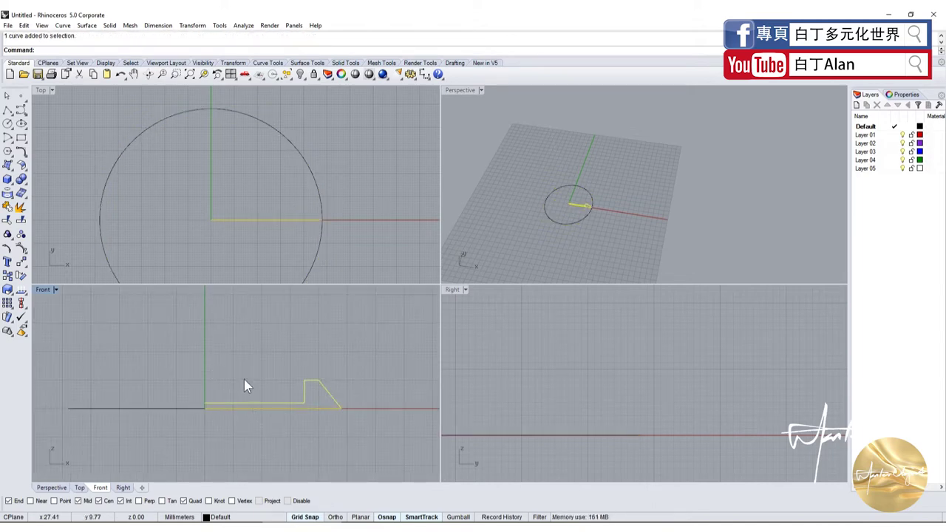
scroll(314, 385, "up", 1)
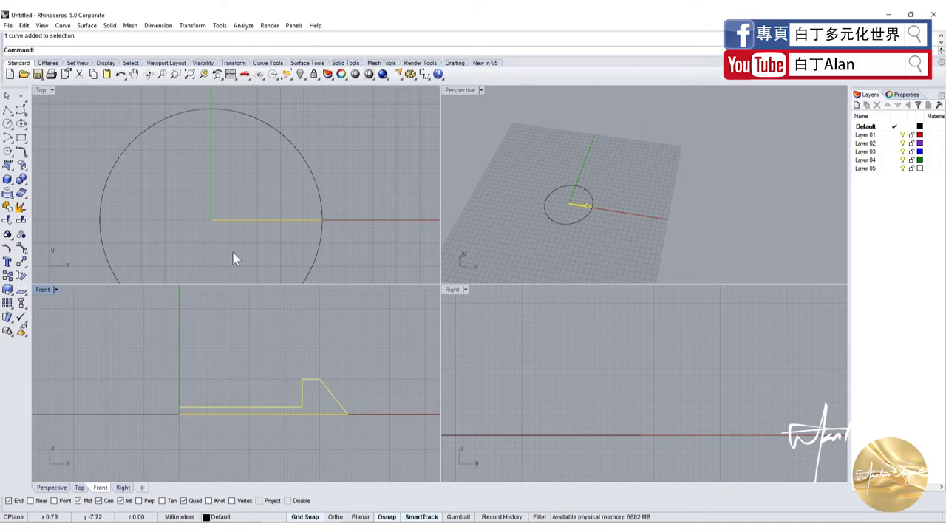
Revolve the profile from 0 to 360° around a vertical axis through the origin.
left_click(7, 109)
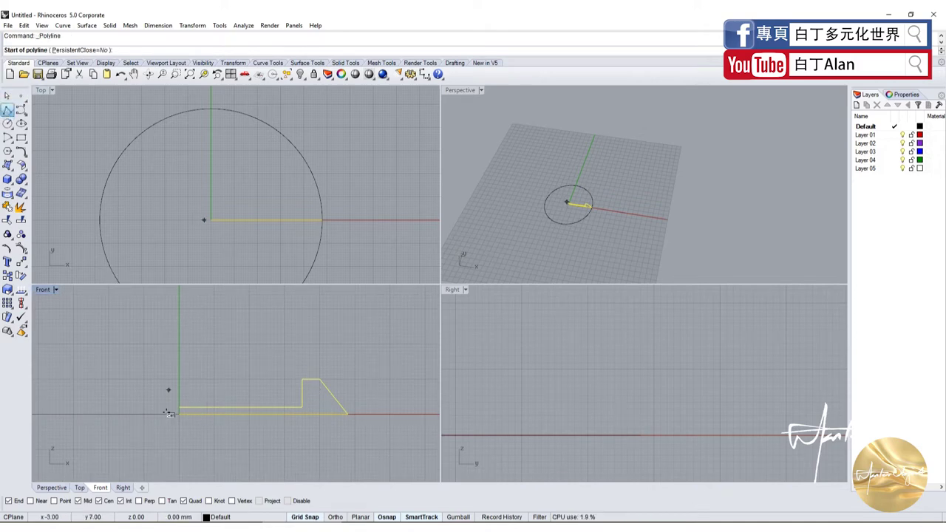
key("Escape")
key("Escape")
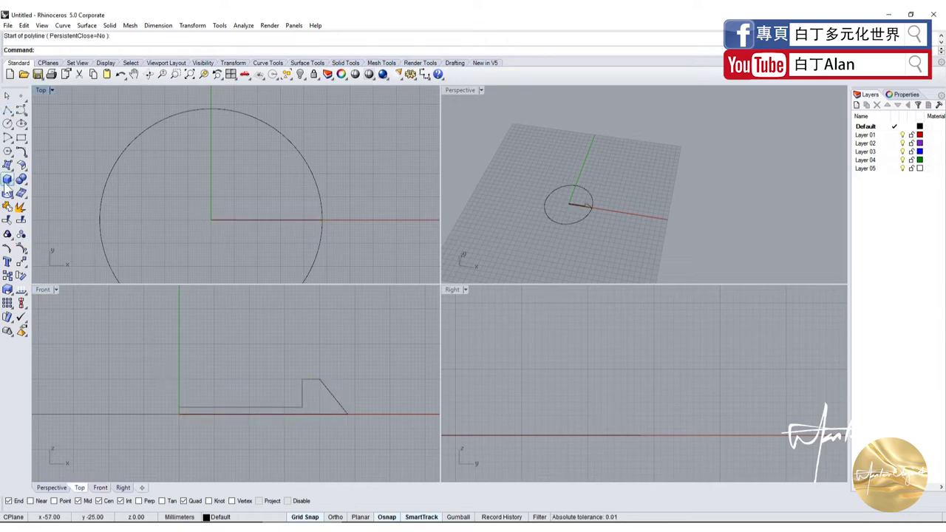
left_click(11, 174)
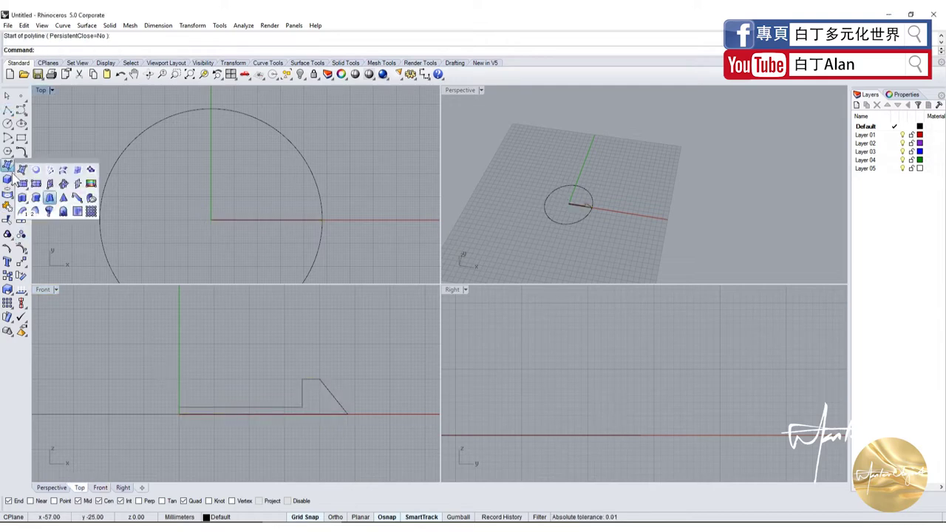
left_click(50, 211)
left_click(220, 220)
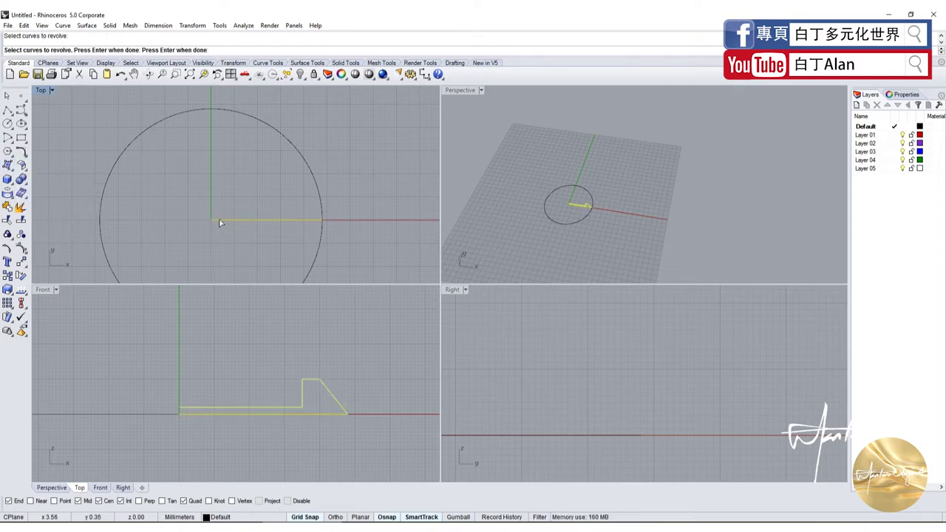
right_click(180, 386)
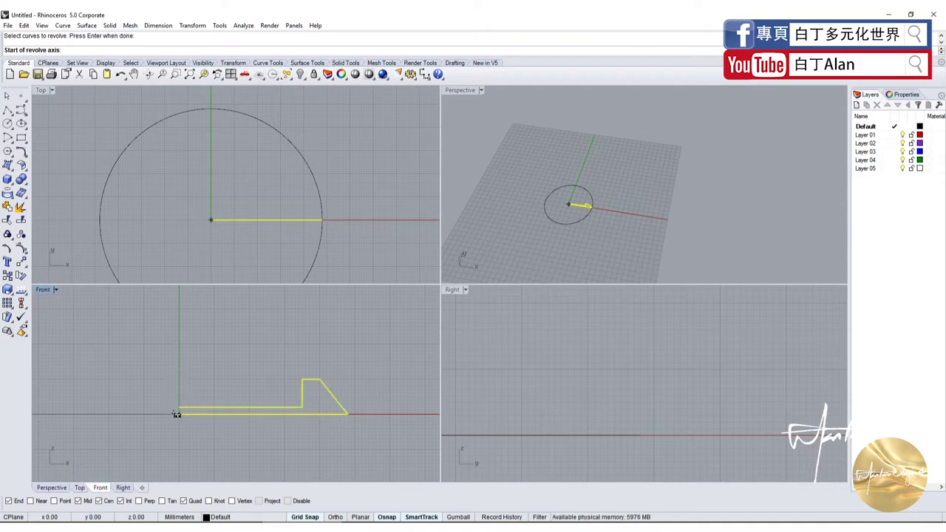
left_click(178, 413)
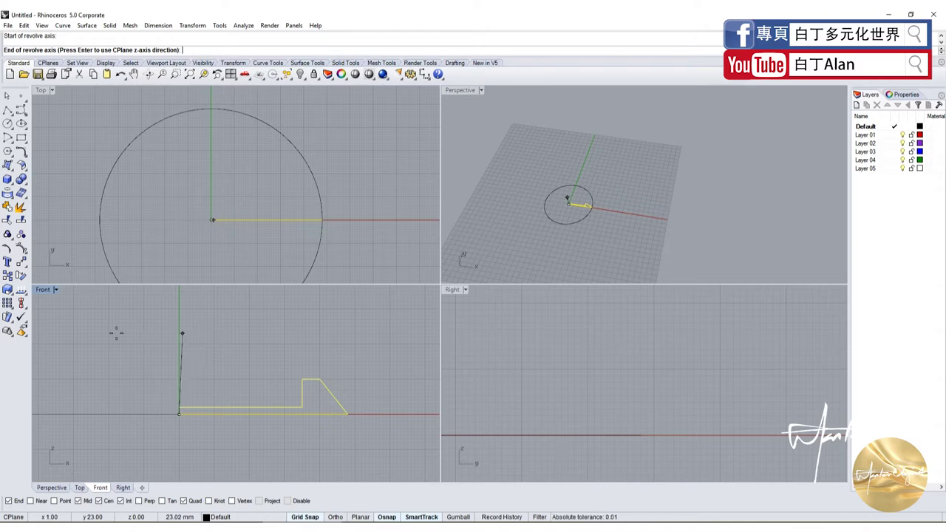
key("F8")
left_click(142, 326)
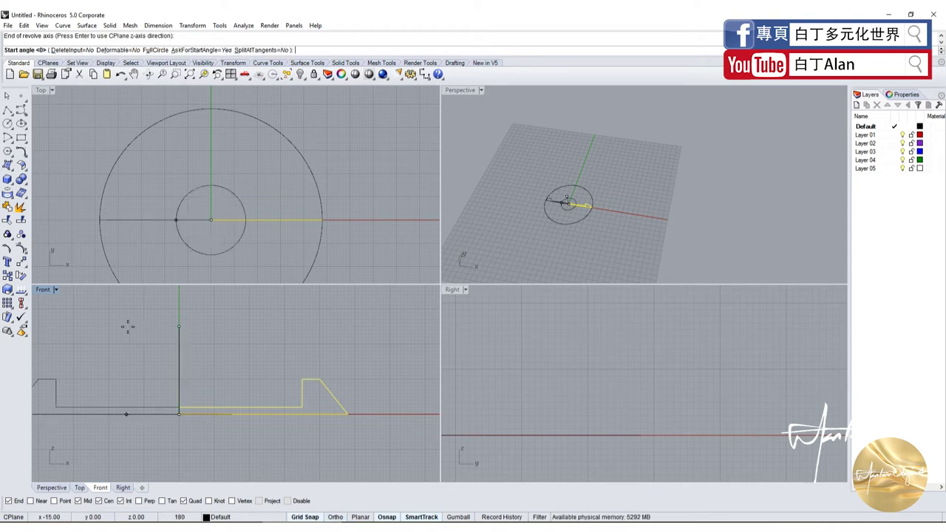
left_click(129, 327)
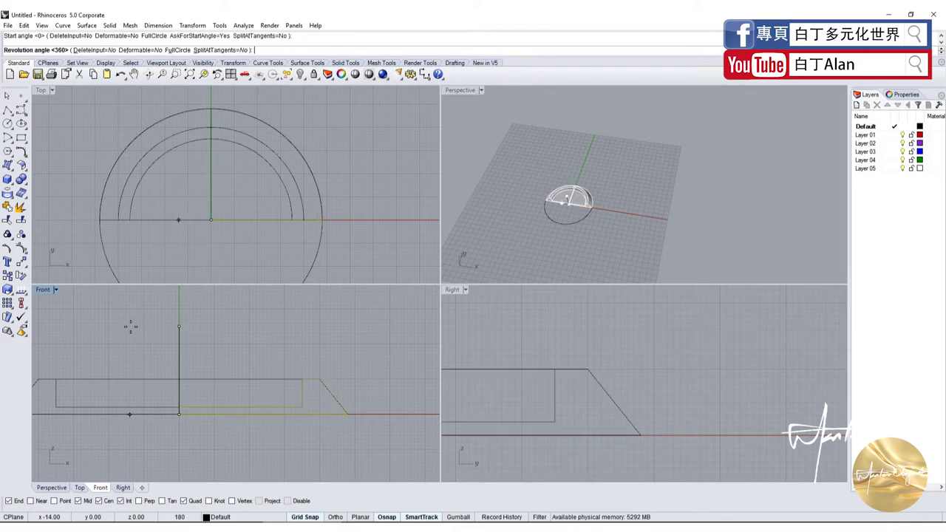
key("Return")
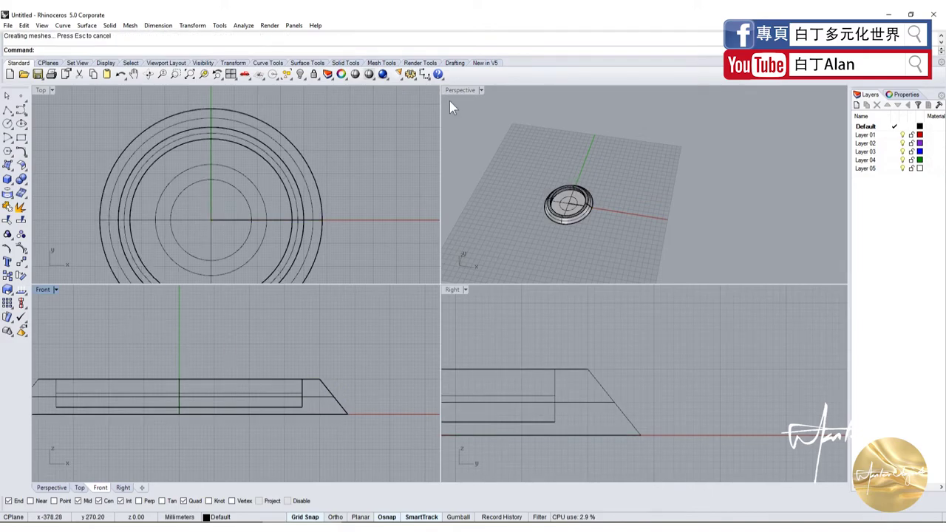
Maximise the Perspective view and orbit to inspect the revolved tray from low and underside angles.
double_click(459, 90)
scroll(302, 209, "up", 5)
right_click_drag(302, 209, 280, 414)
scroll(281, 414, "up", 5)
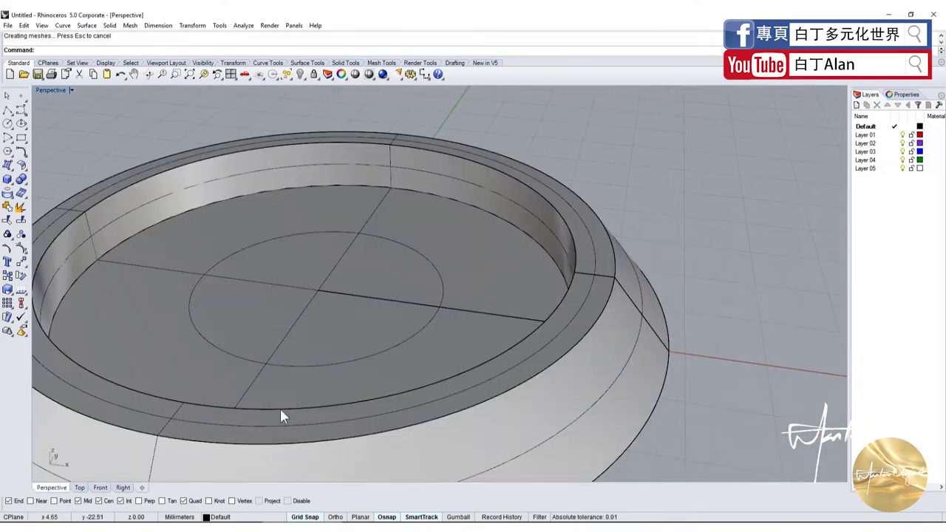
scroll(313, 382, "down", 6)
scroll(312, 383, "up", 3)
scroll(290, 347, "up", 2)
mouse_move(289, 348)
right_mouse_down()
mouse_move(338, 271)
mouse_move(309, 162)
mouse_move(317, 228)
mouse_move(302, 297)
right_mouse_up()
scroll(317, 228, "down", 3)
scroll(310, 205, "up", 1)
scroll(308, 198, "up", 4)
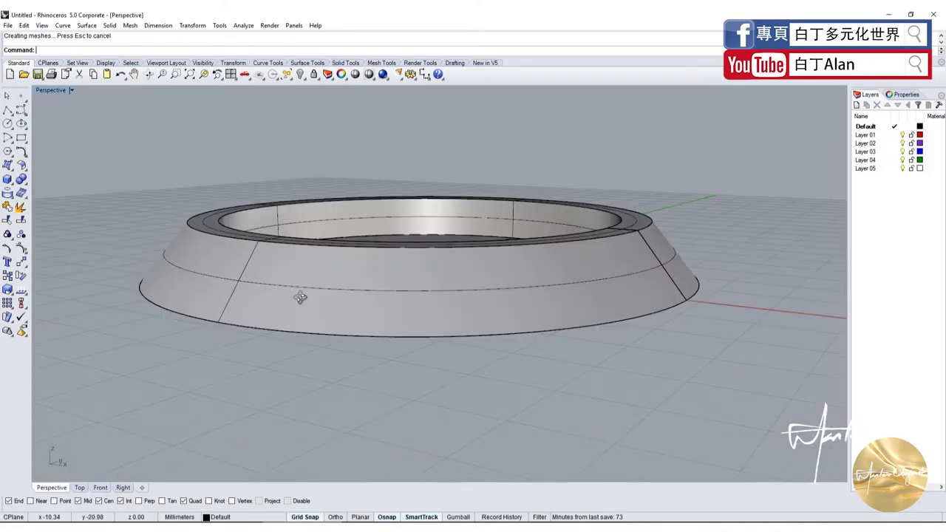
left_click(25, 184)
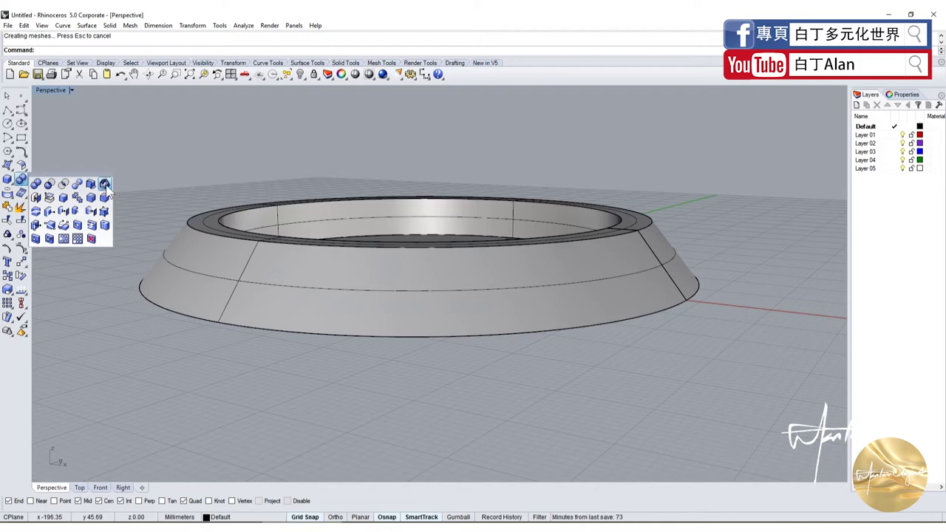
Shell the disk at thickness 2 with its bottom face removed, and dismiss the not-solid warning.
left_click(105, 186)
right_click_drag(148, 207, 254, 311)
left_click(255, 311)
type("2")
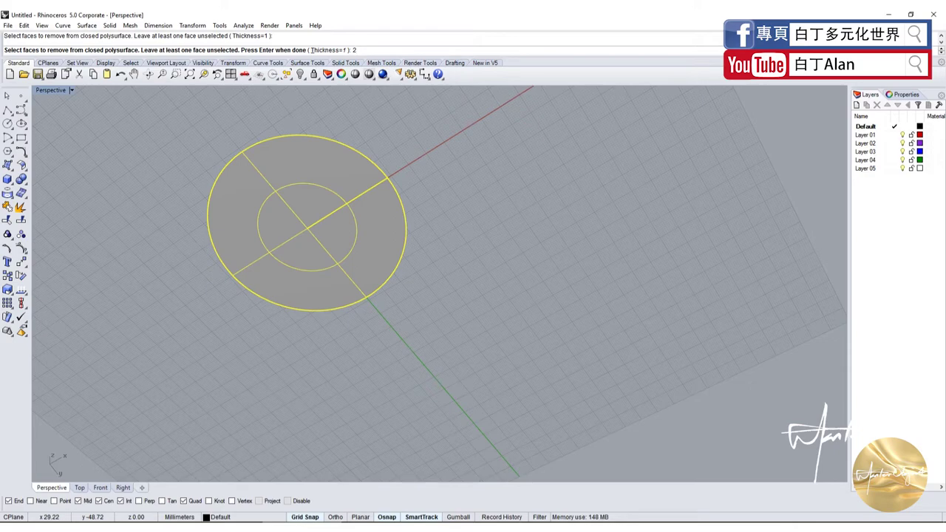
key("Return")
key("Return")
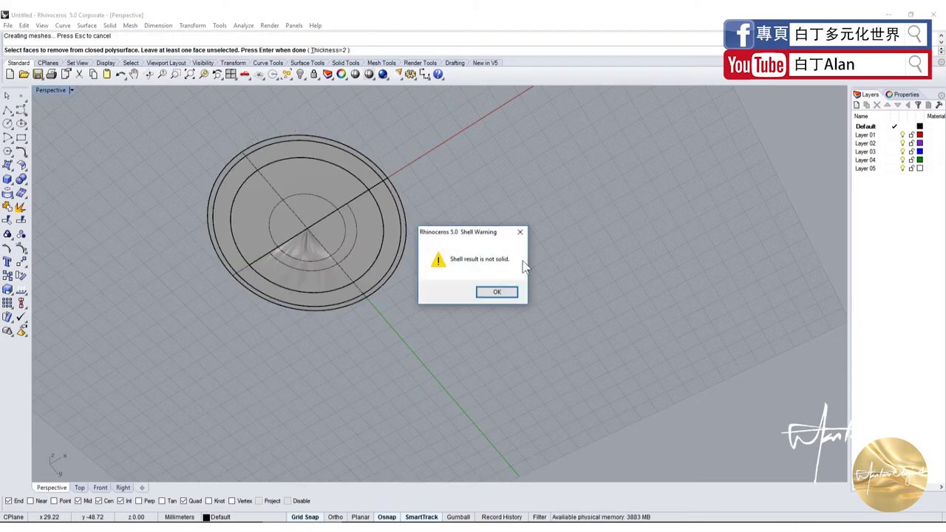
left_click(496, 291)
mouse_move(498, 287)
right_mouse_down()
mouse_move(375, 306)
mouse_move(294, 239)
mouse_move(292, 294)
mouse_move(481, 315)
mouse_move(298, 343)
right_mouse_up()
left_click(464, 365)
left_click(299, 343)
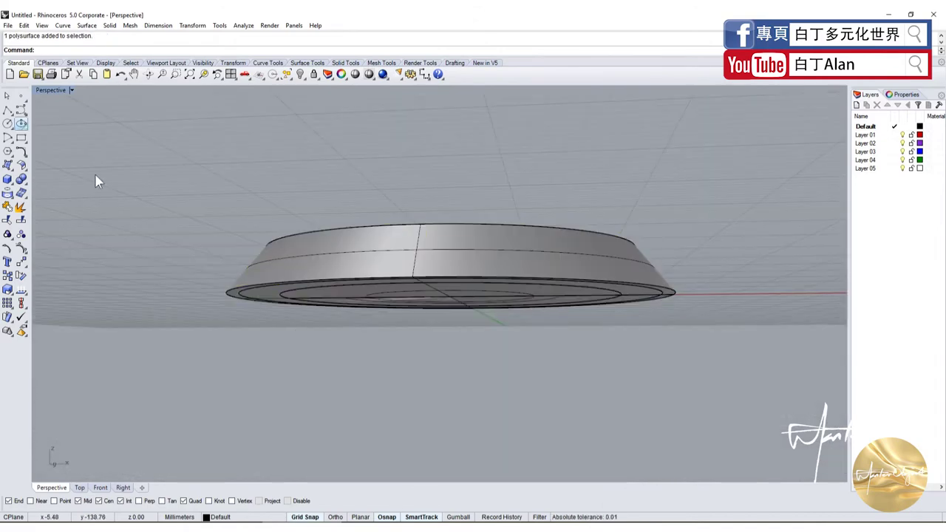
Restore the four-viewport layout and undo the failed 2 mm shell.
double_click(44, 90)
scroll(246, 405, "up", 3)
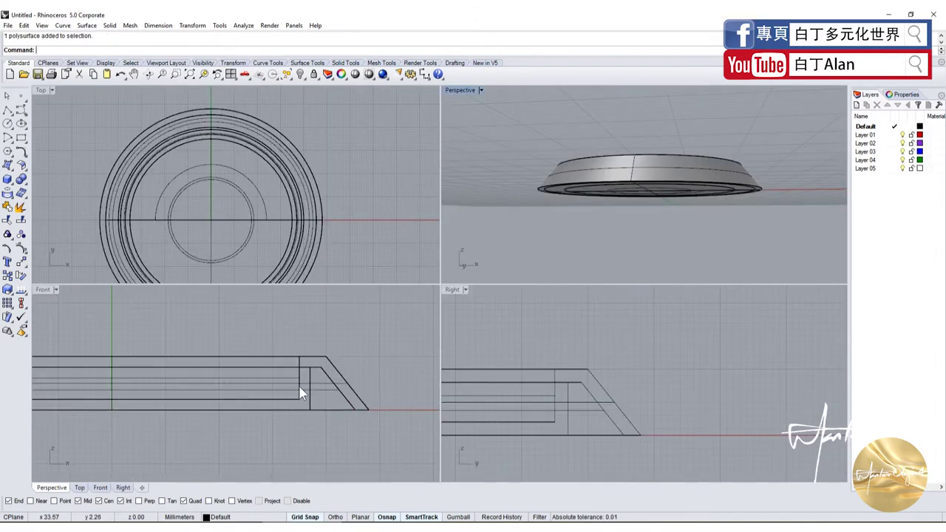
scroll(288, 407, "up", 2)
scroll(287, 407, "up", 2)
key("ctrl+z")
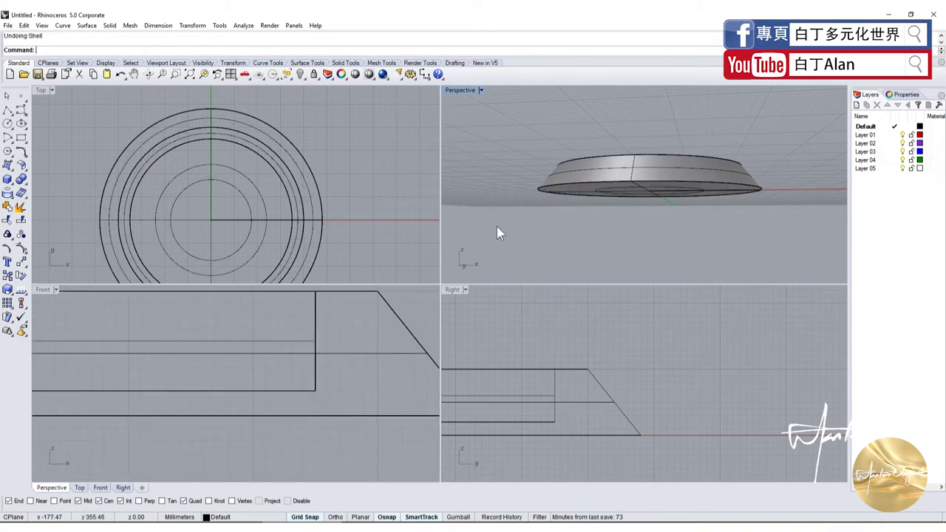
Shell the disk at thickness 1 with its bottom face open, then check it in the Front and Right views.
right_click_drag(497, 229, 550, 183)
key("Return")
left_click(569, 148)
type("1")
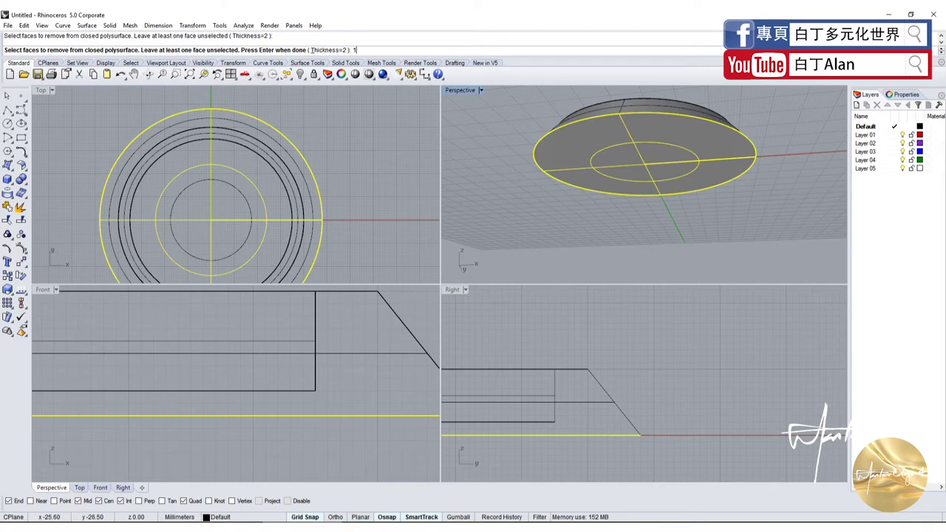
key("Return")
scroll(240, 412, "up", 2)
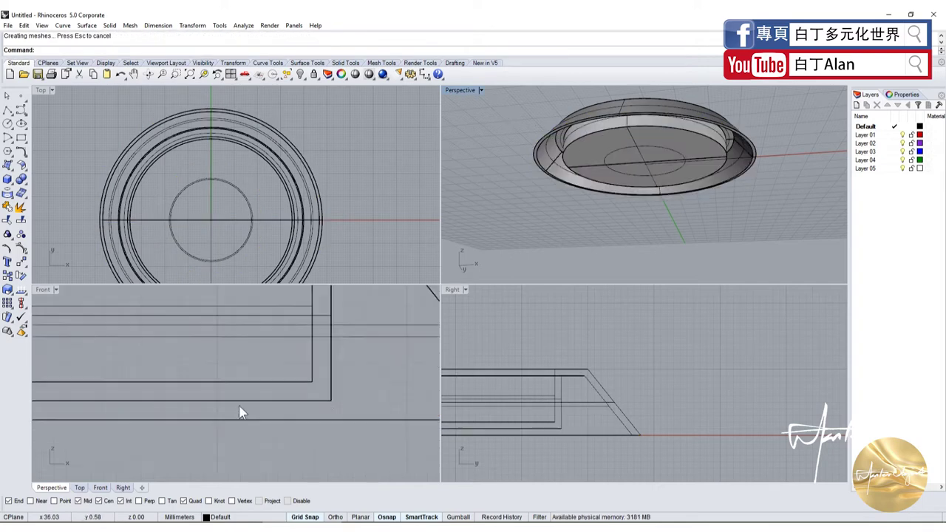
scroll(267, 380, "down", 2)
scroll(273, 375, "down", 1)
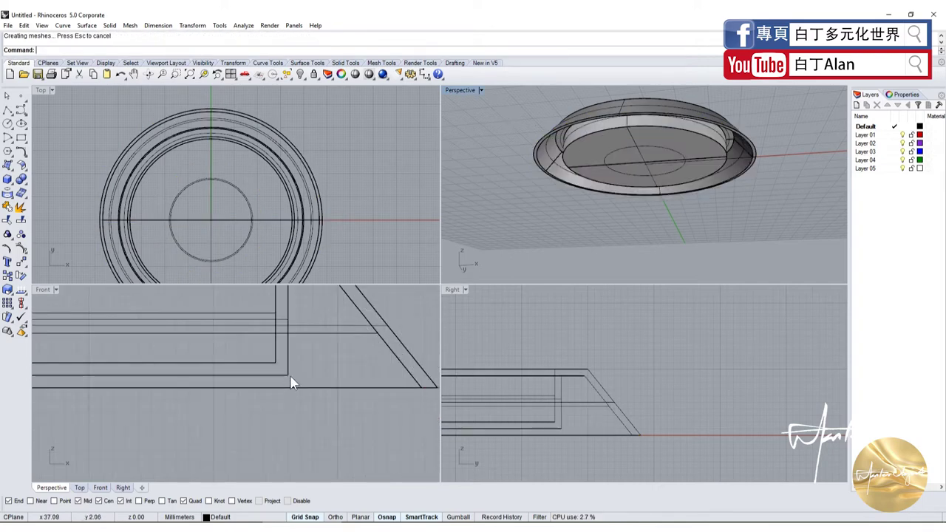
scroll(577, 148, "up", 3)
scroll(545, 407, "up", 1)
scroll(558, 430, "up", 1)
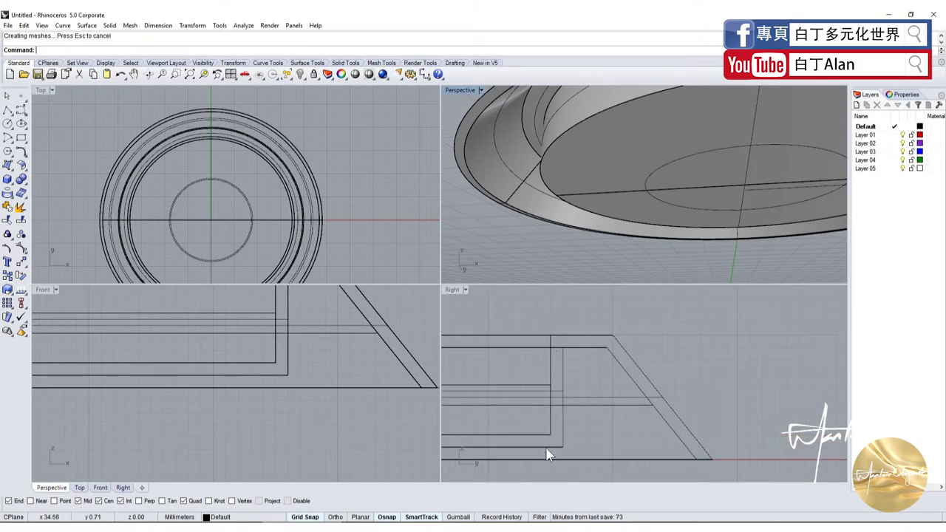
mouse_move(551, 452)
right_mouse_down()
mouse_move(560, 429)
mouse_move(600, 393)
right_mouse_up()
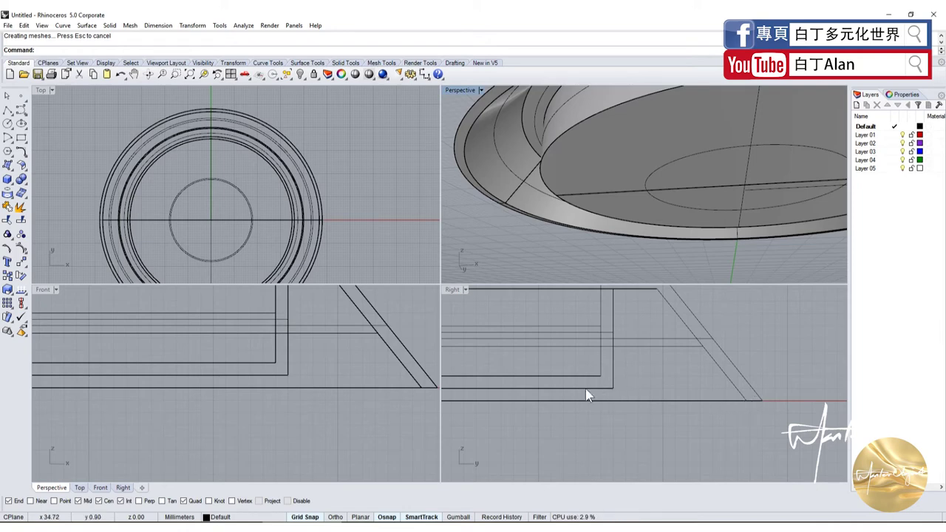
Maximise the Perspective view, orbit around the 1 mm shell, and undo it.
scroll(607, 391, "down", 3)
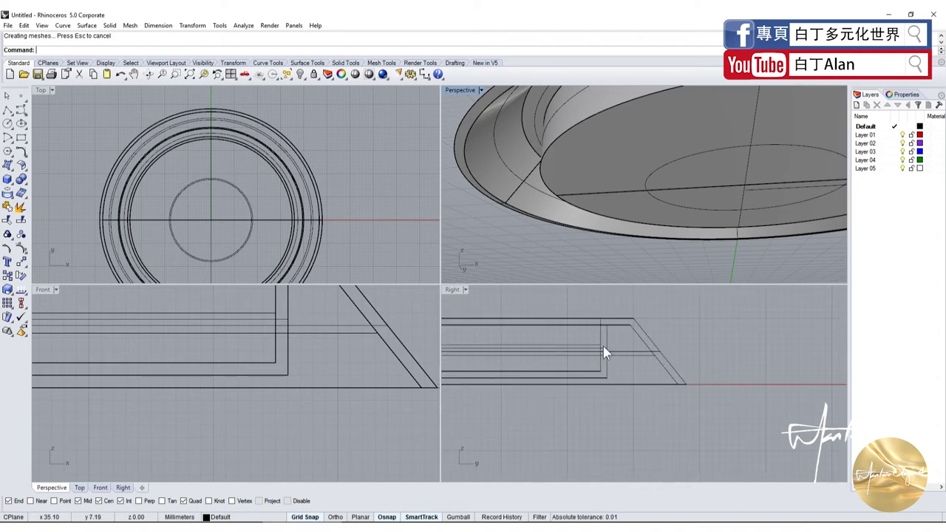
scroll(594, 200, "down", 5)
scroll(565, 253, "up", 2)
scroll(591, 229, "up", 2)
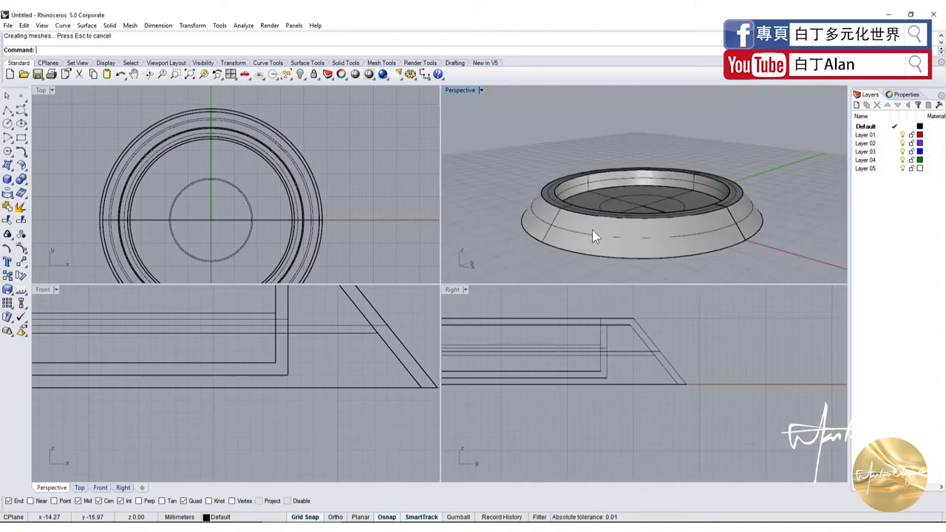
scroll(599, 179, "up", 2)
scroll(599, 166, "up", 2)
double_click(465, 89)
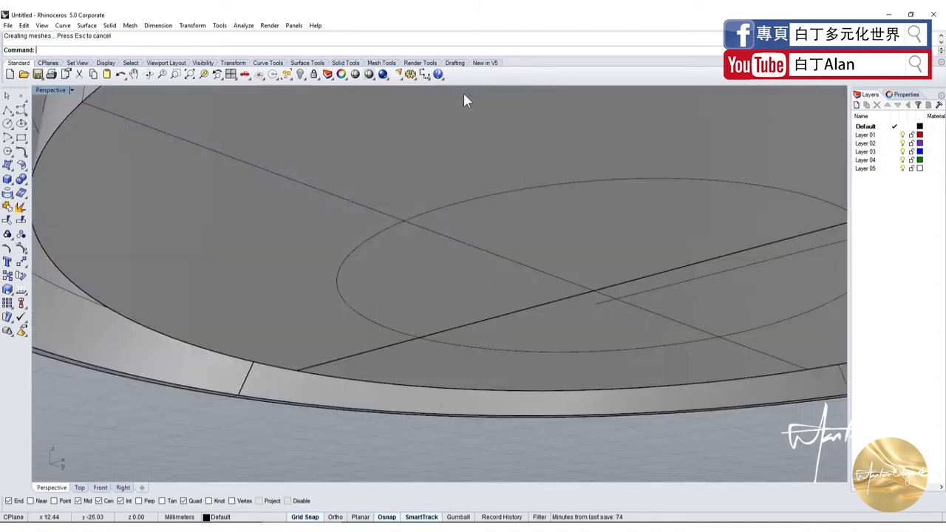
scroll(501, 277, "down", 5)
mouse_move(334, 247)
right_mouse_down()
mouse_move(383, 226)
mouse_move(404, 230)
mouse_move(407, 295)
mouse_move(419, 304)
mouse_move(275, 374)
right_mouse_up()
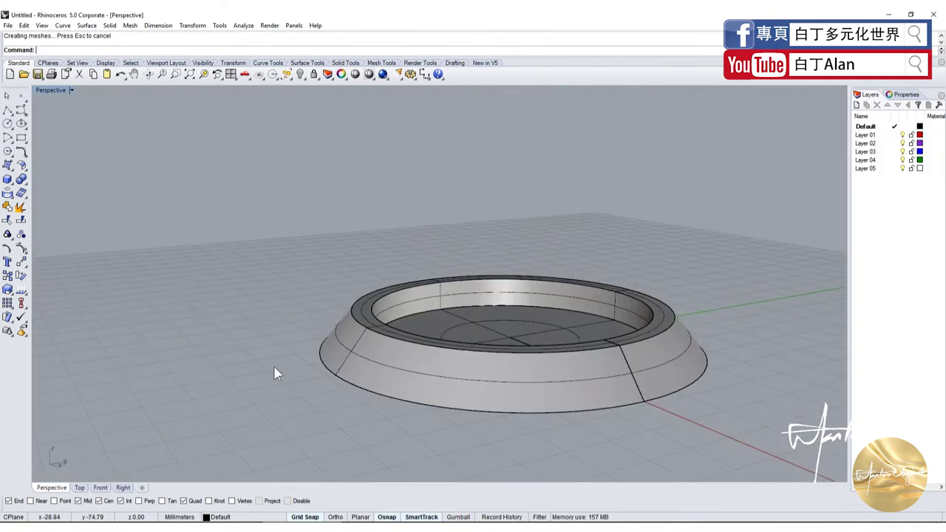
key("ctrl+z")
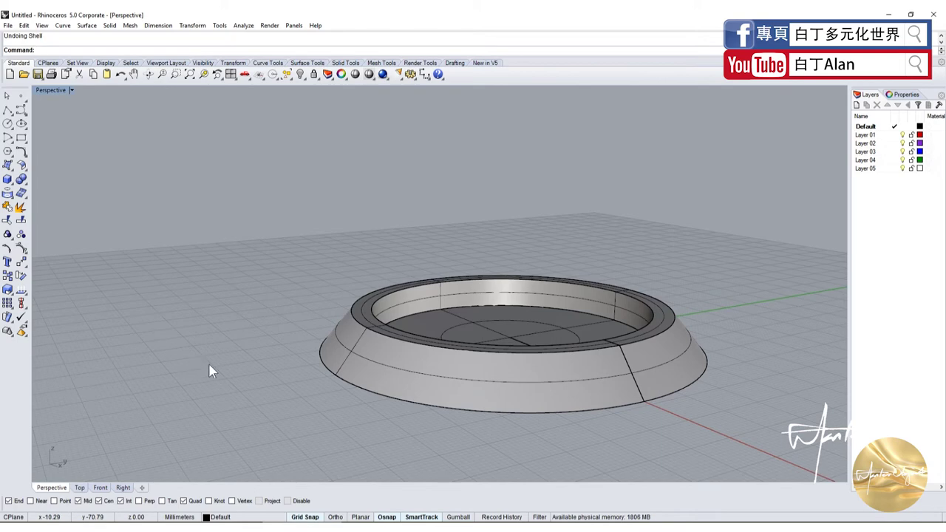
right_click_drag(209, 371, 266, 310)
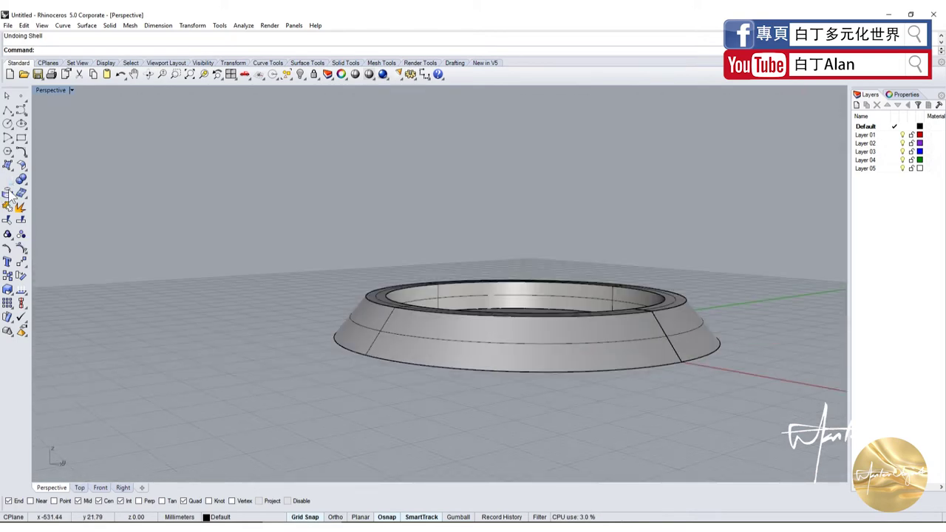
Create a slim cylinder based on the centre axis in the Front view, extending outward past the rim.
left_click(11, 184)
left_click(36, 184)
double_click(58, 92)
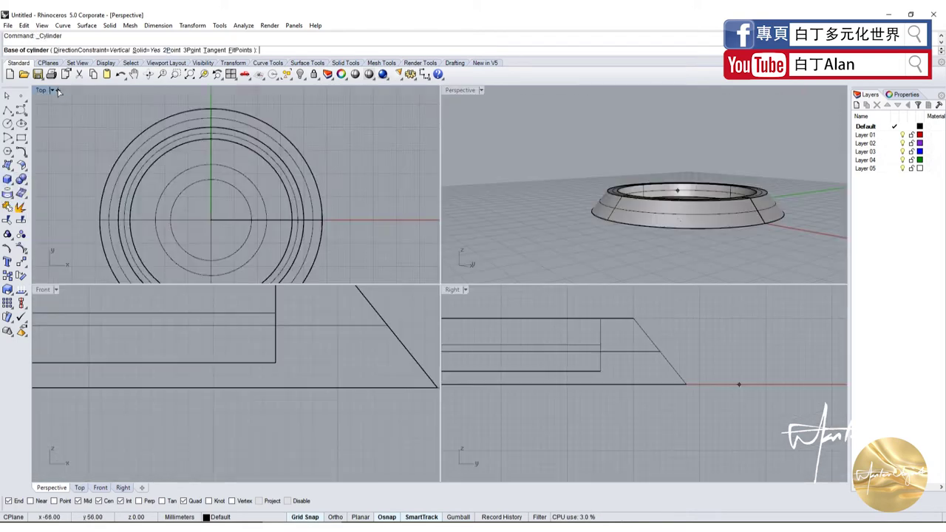
scroll(169, 377, "up", 5)
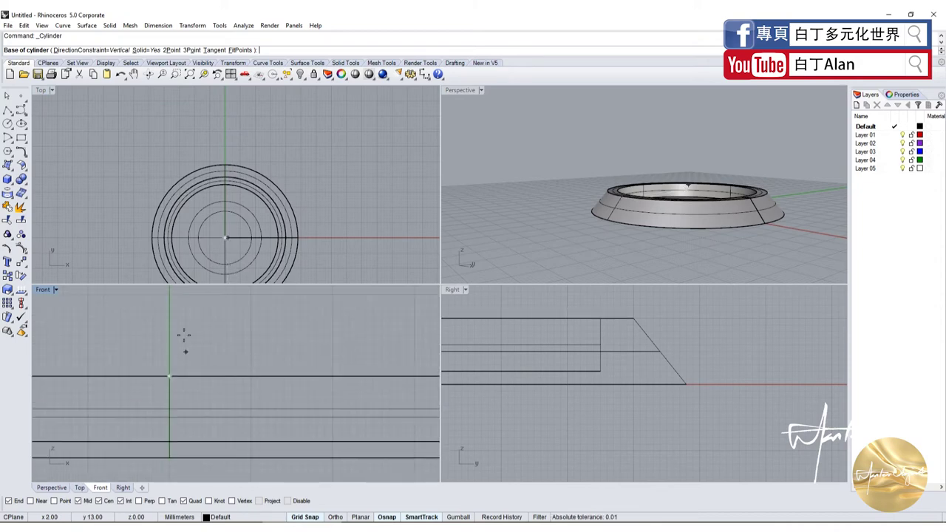
left_click(11, 186)
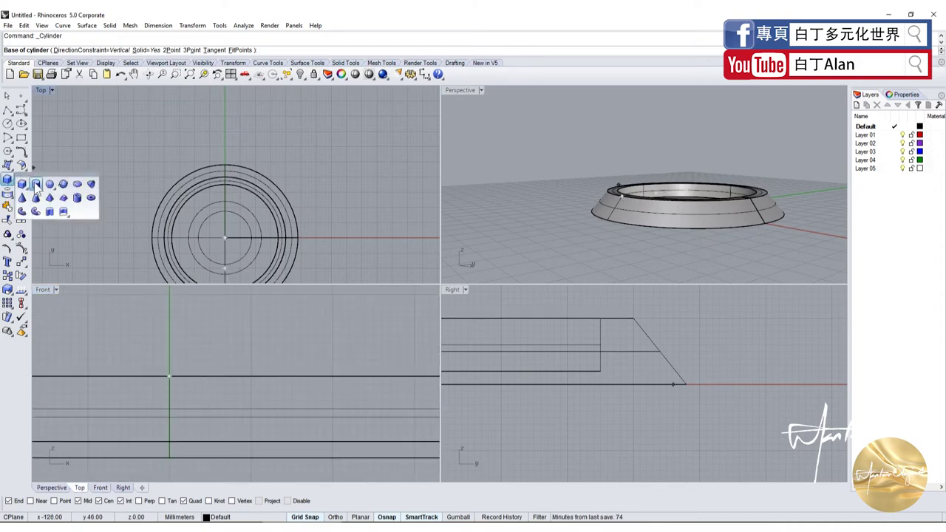
left_click(168, 376)
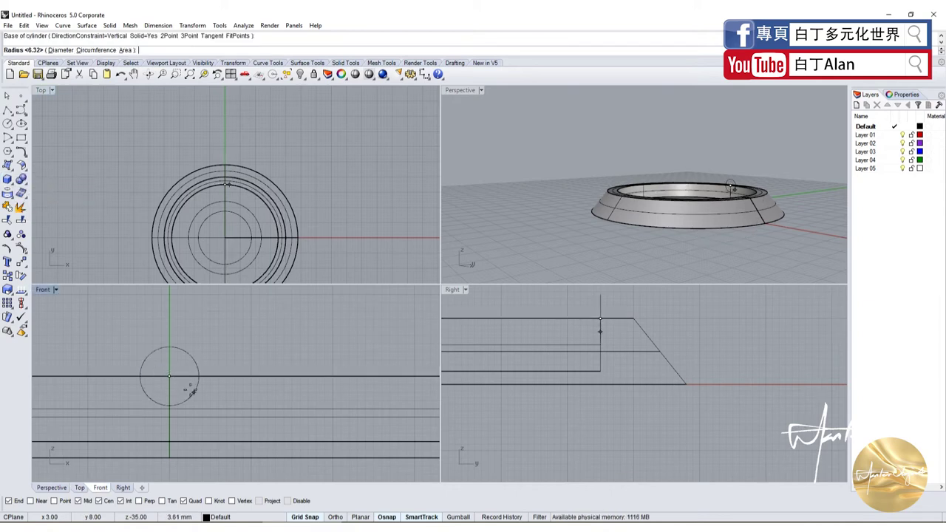
left_click(193, 390)
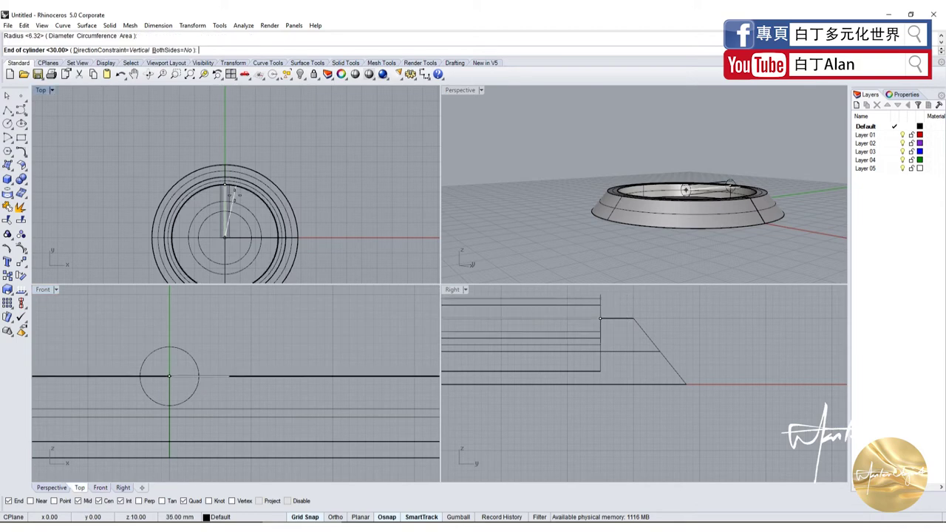
left_click(224, 114)
Slide the cylinder down in the Top view so it crosses the tray's rim.
left_click(225, 122)
left_click_drag(224, 119, 221, 143)
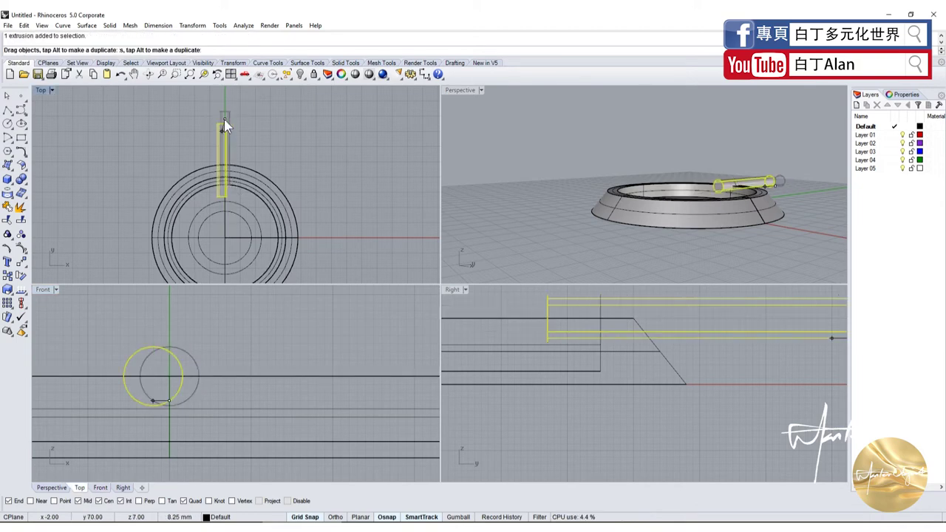
left_click(296, 151)
Maximise the Perspective view, look down on the tray, and select the cylinder.
double_click(458, 90)
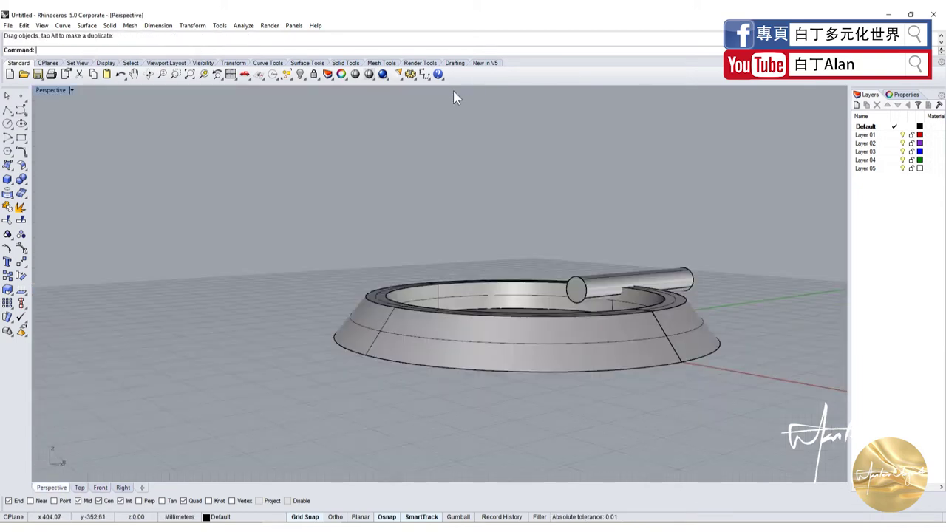
right_click_drag(453, 100, 454, 286)
scroll(502, 281, "up", 5)
scroll(539, 275, "down", 4)
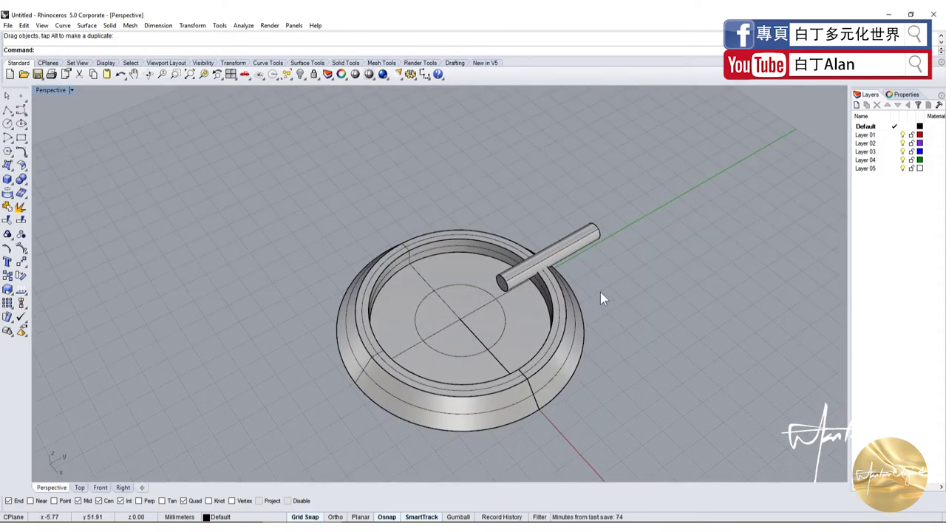
scroll(552, 256, "up", 3)
left_click(552, 255)
scroll(565, 288, "down", 2)
scroll(579, 317, "down", 2)
scroll(567, 278, "up", 5)
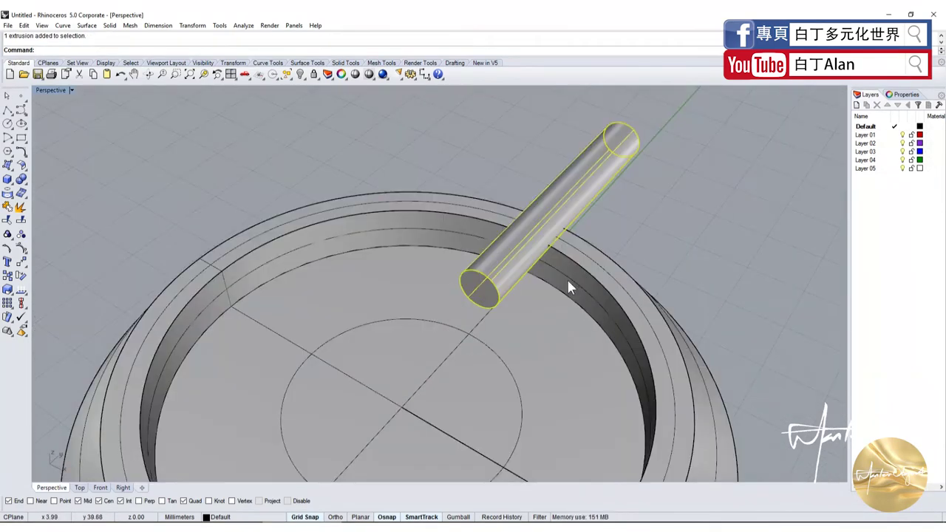
right_click_drag(522, 293, 549, 198)
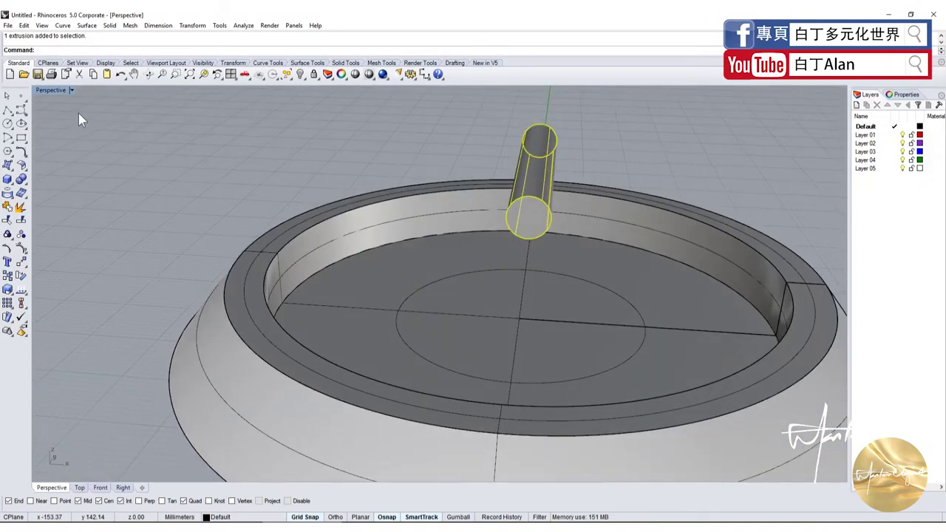
Restore the four-viewport layout and bring up the Array commands in the left toolbar.
double_click(54, 89)
scroll(144, 240, "down", 2)
scroll(144, 240, "up", 3)
scroll(177, 392, "up", 1)
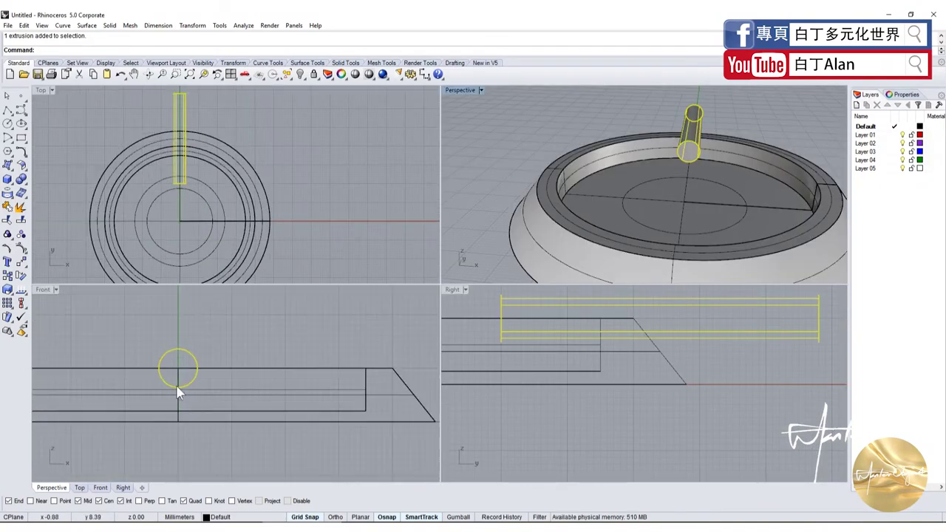
scroll(597, 384, "down", 3)
scroll(575, 362, "up", 2)
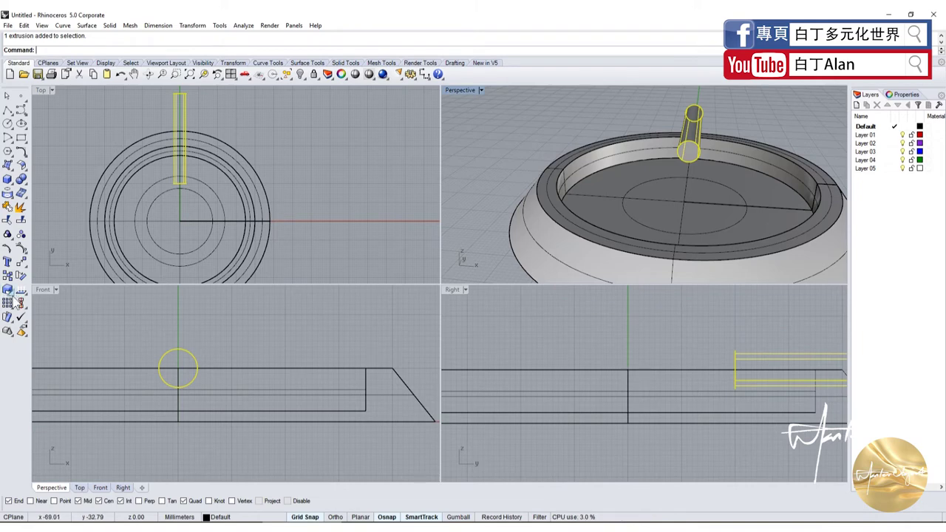
left_click(13, 296)
left_click(12, 314)
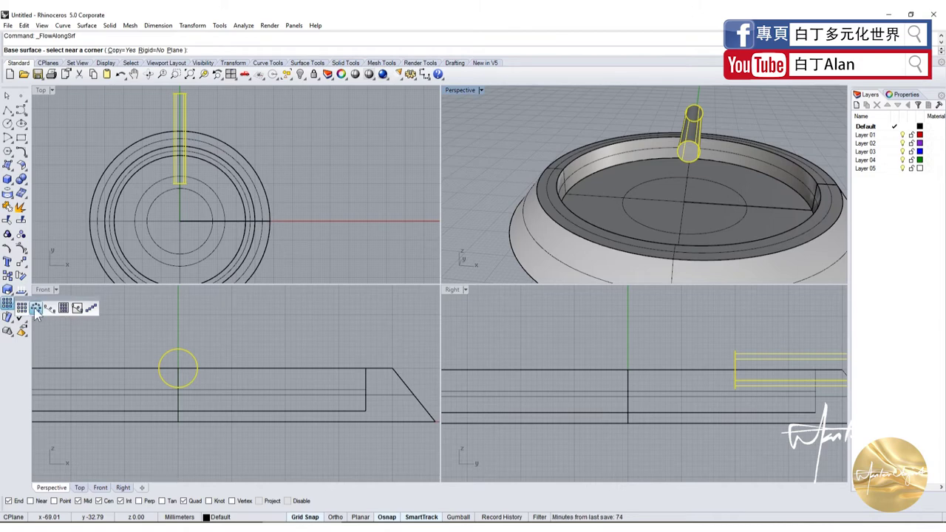
Polar-array the cylinder about the origin into 3 copies over 360°, shown in a maximized Perspective view.
left_click(35, 308)
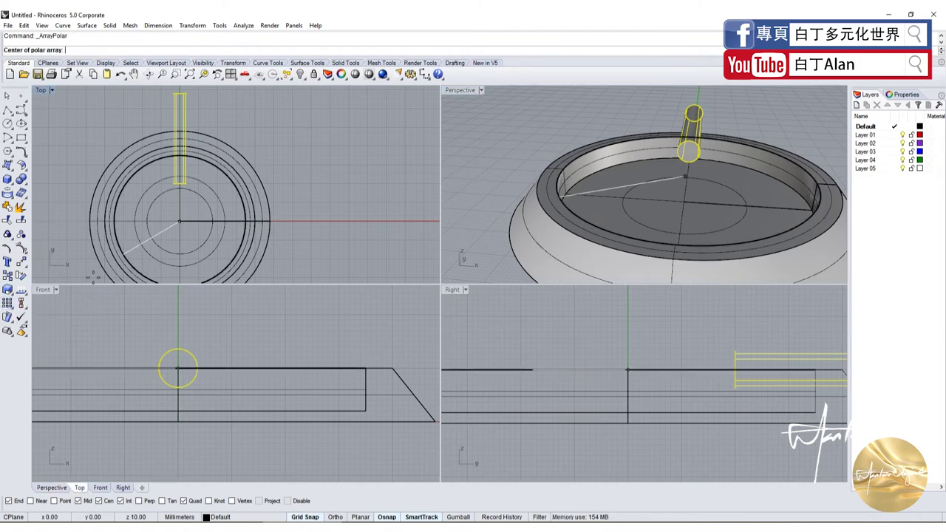
left_click(178, 221)
type("3")
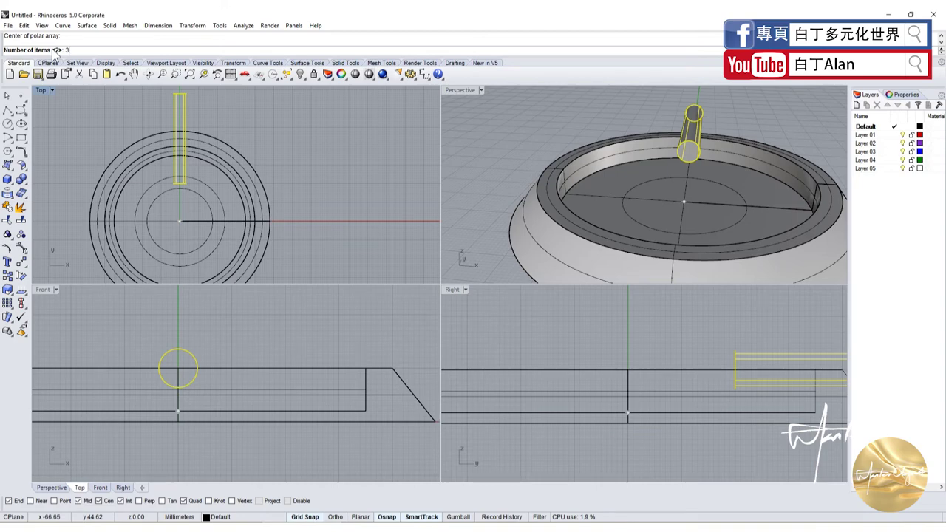
key("Return")
key("Return")
key("Return")
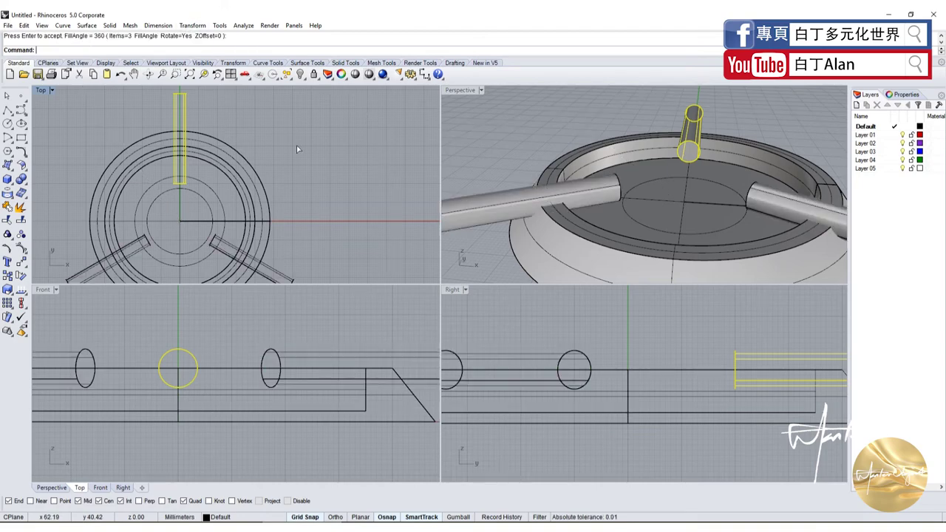
double_click(460, 89)
mouse_move(472, 222)
right_mouse_down()
mouse_move(515, 190)
mouse_move(493, 288)
right_mouse_up()
left_click(330, 269)
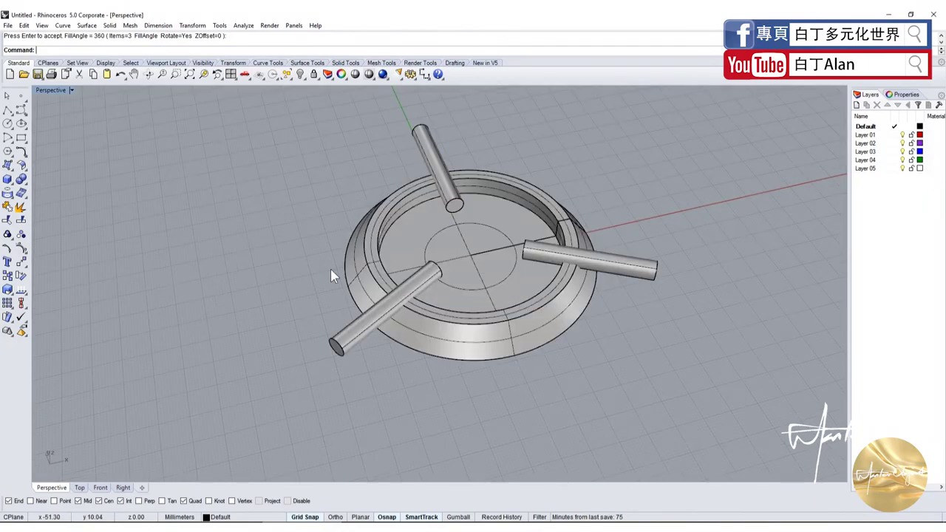
scroll(496, 254, "up", 3)
scroll(268, 323, "up", 2)
left_click(264, 324)
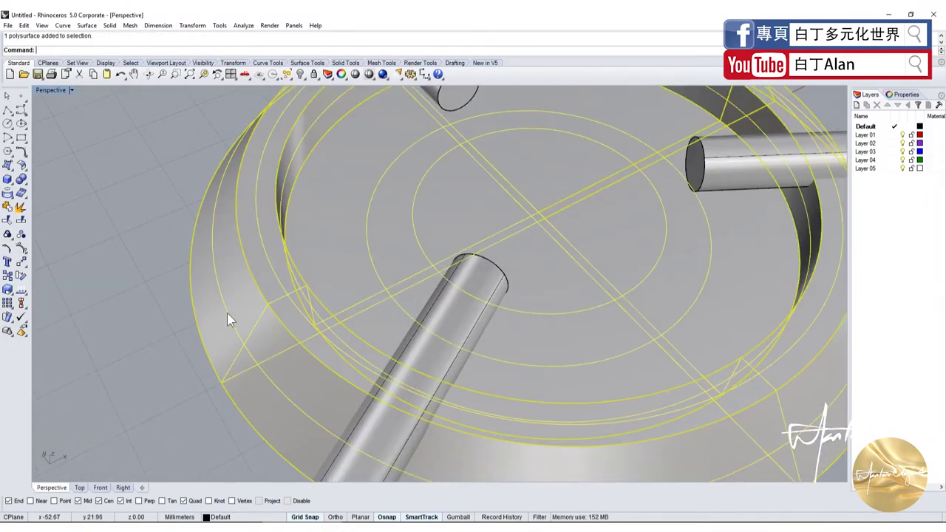
left_click(120, 281)
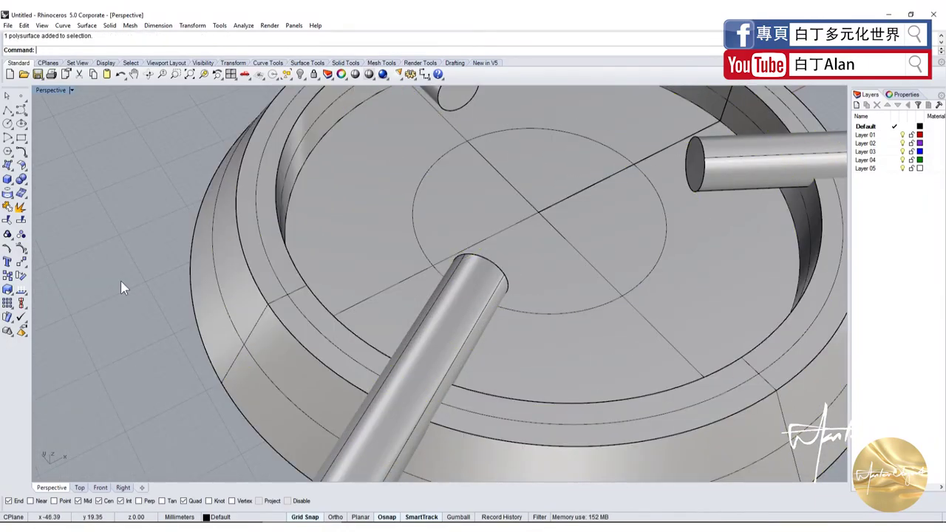
left_click(25, 184)
left_click(48, 186)
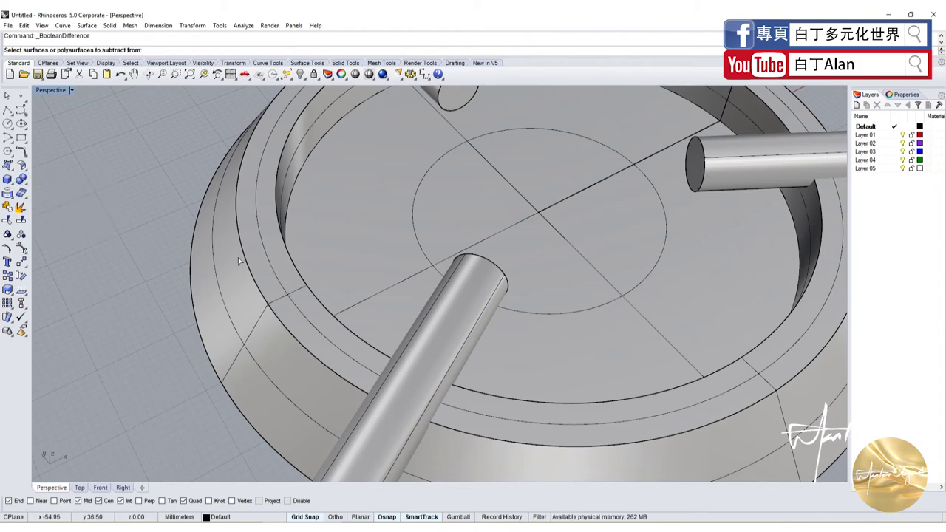
left_click(240, 300)
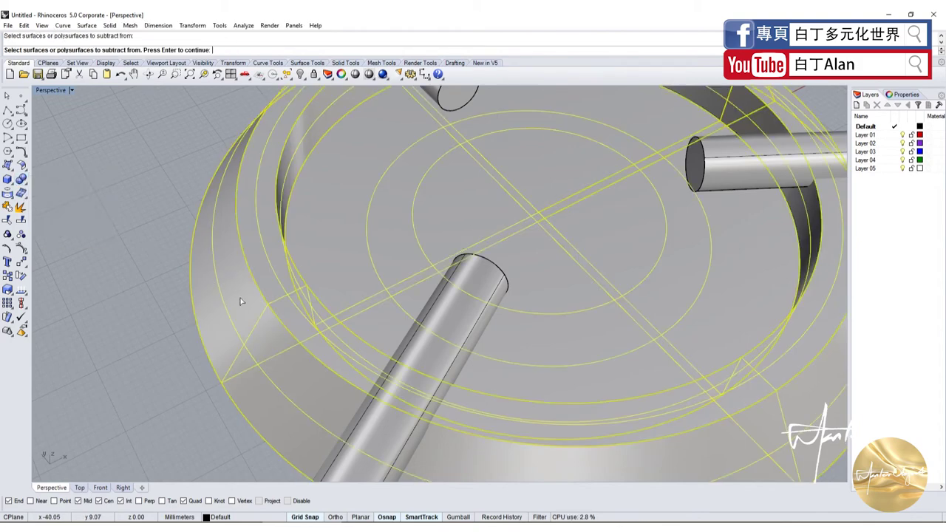
key("Return")
left_click(403, 353)
left_click(720, 151)
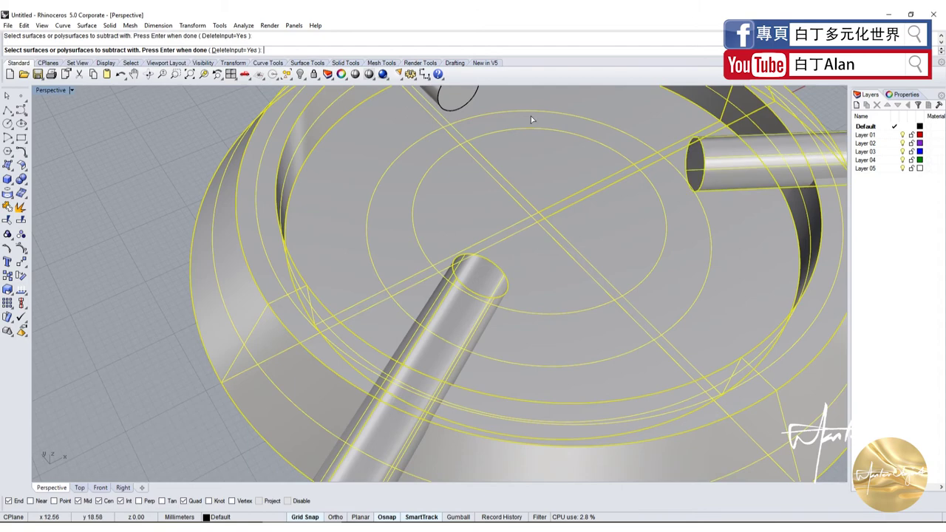
key("Return")
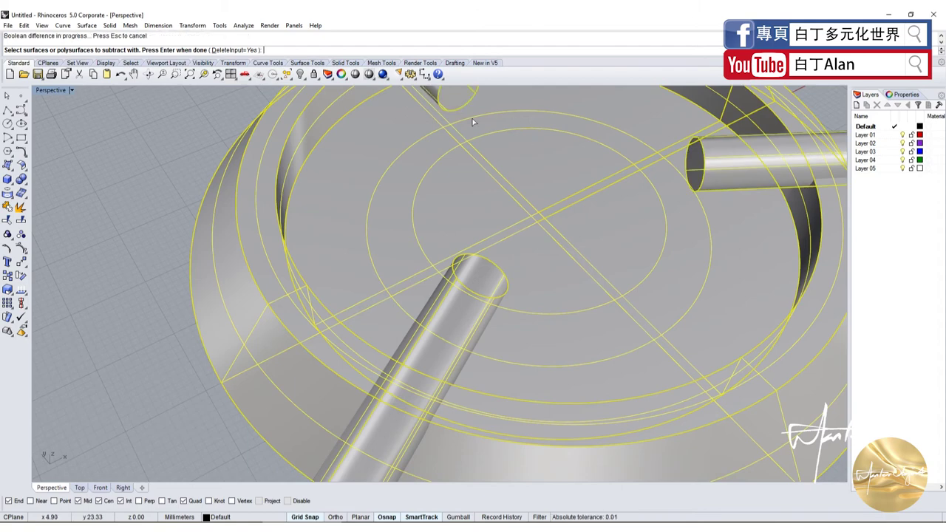
scroll(493, 246, "down", 4)
key("ctrl+z")
left_click(259, 292)
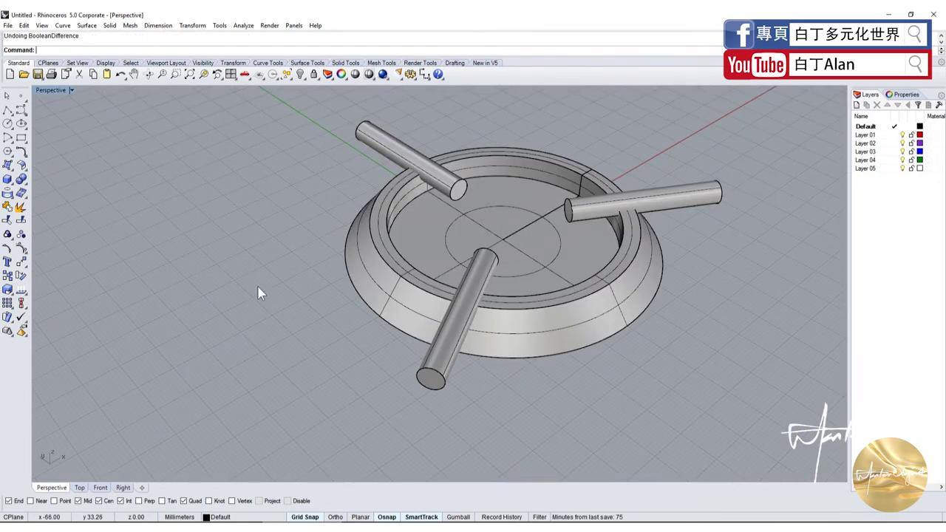
left_click(442, 326)
Group the three rim cylinders together.
left_click(390, 151, "shift")
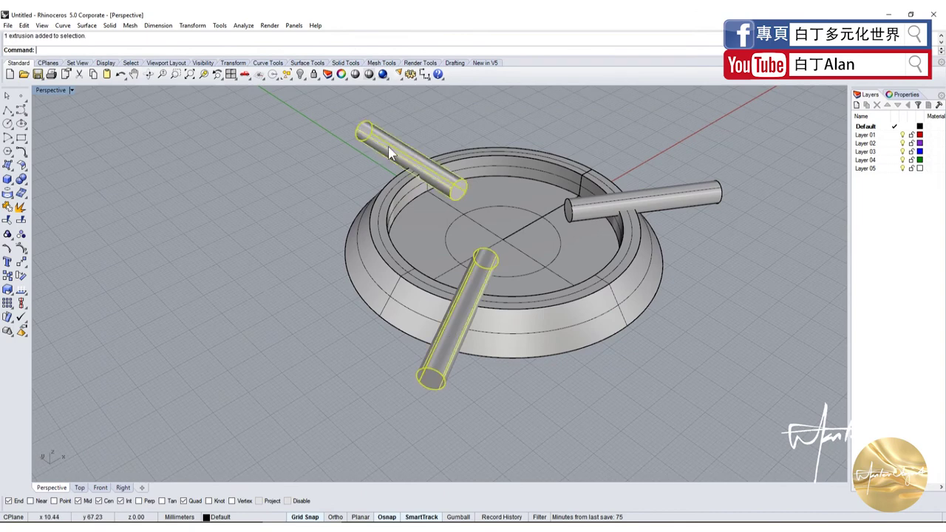
left_click(645, 189, "shift")
left_click(8, 248)
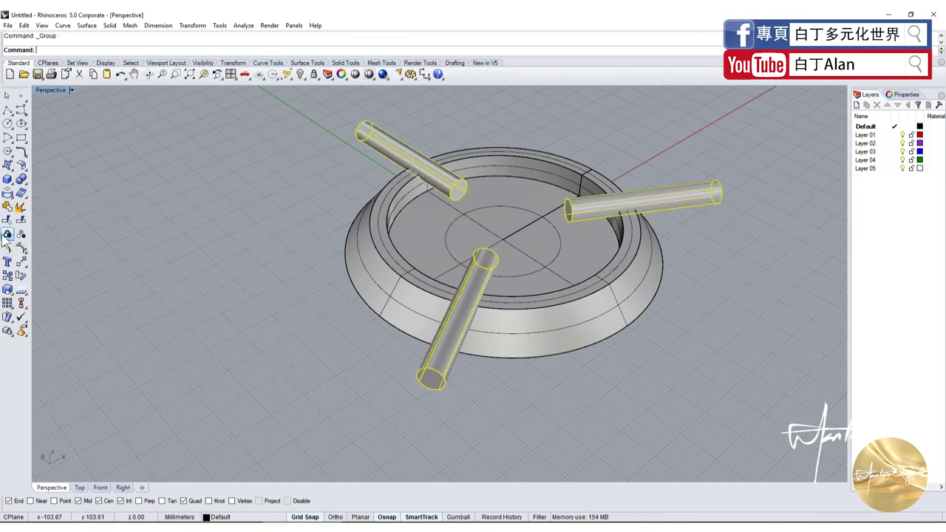
left_click(452, 328)
left_click(272, 286)
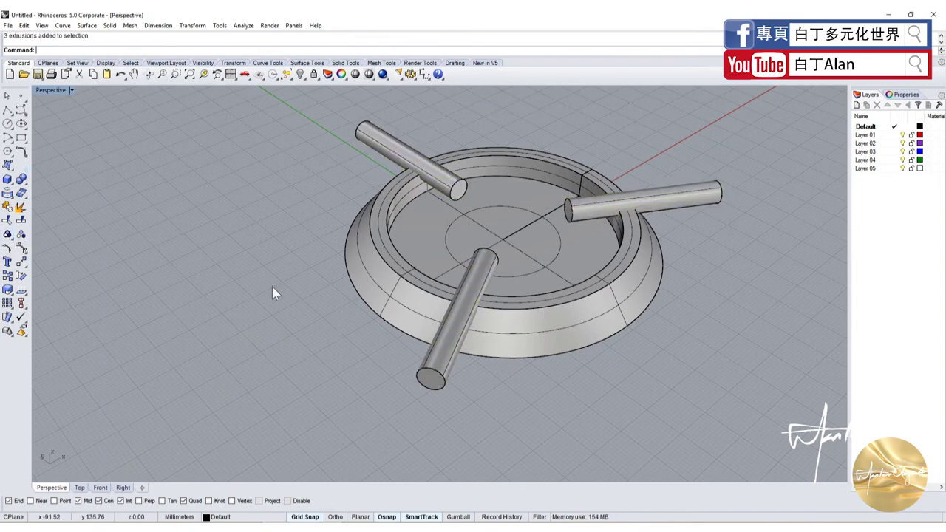
Attempt a Boolean Difference of the grouped cylinders from the ashtray.
left_click(23, 181)
left_click(49, 184)
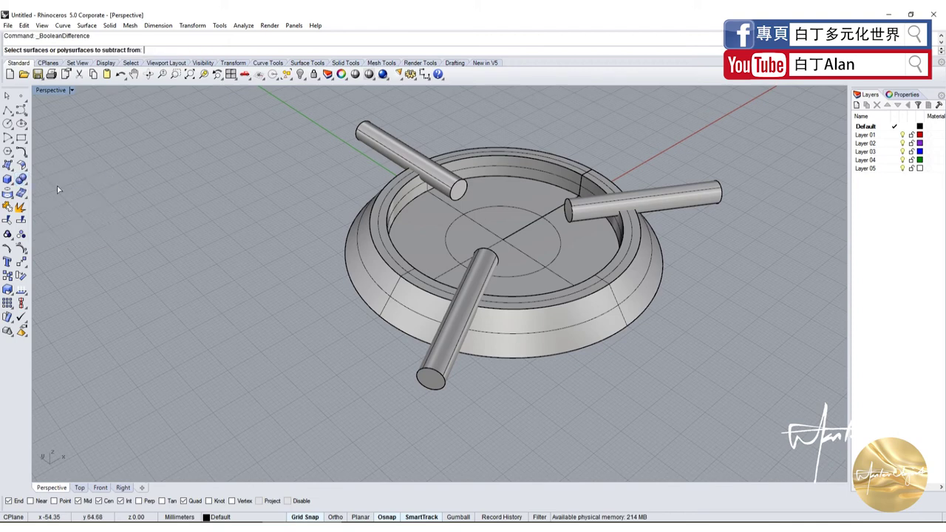
left_click(345, 247)
left_click(385, 164)
key("Return")
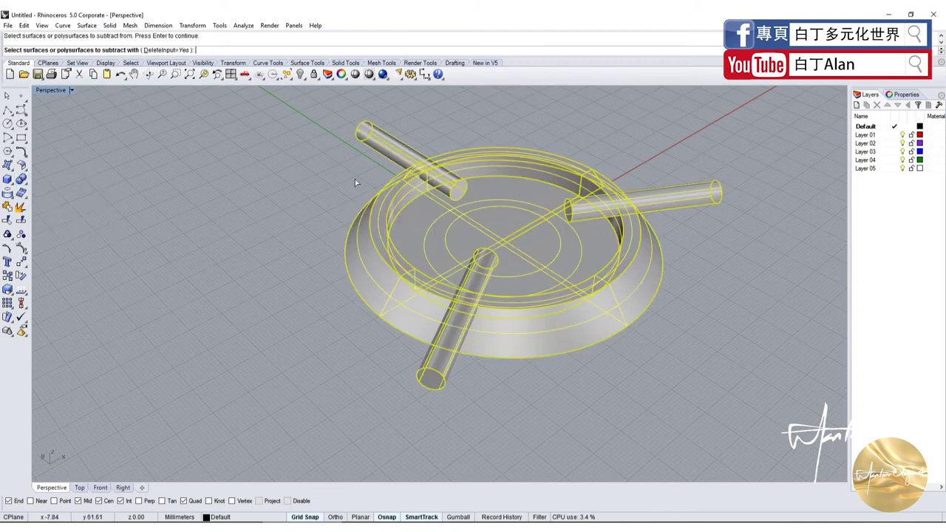
key("Return")
Boolean-difference the three grouped cylinders from the ashtray to notch its rim.
left_click(22, 181)
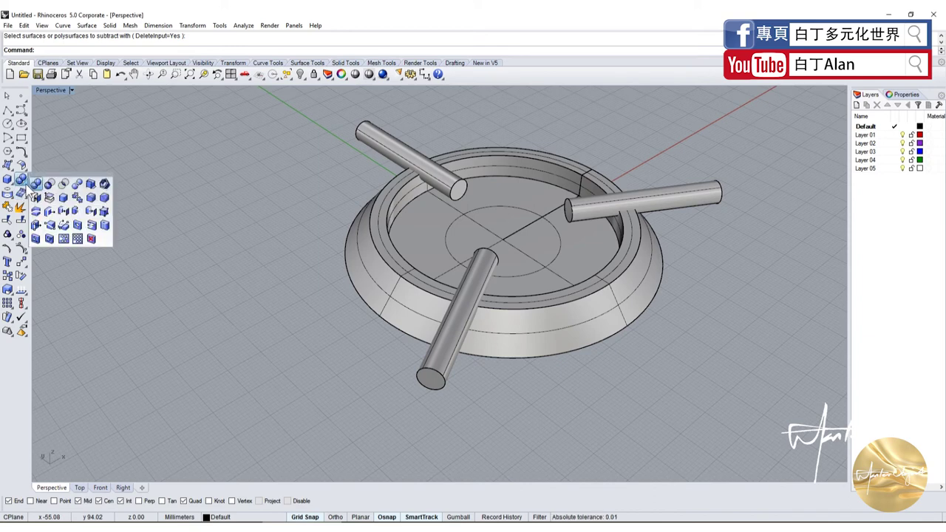
left_click(49, 184)
left_click(375, 263)
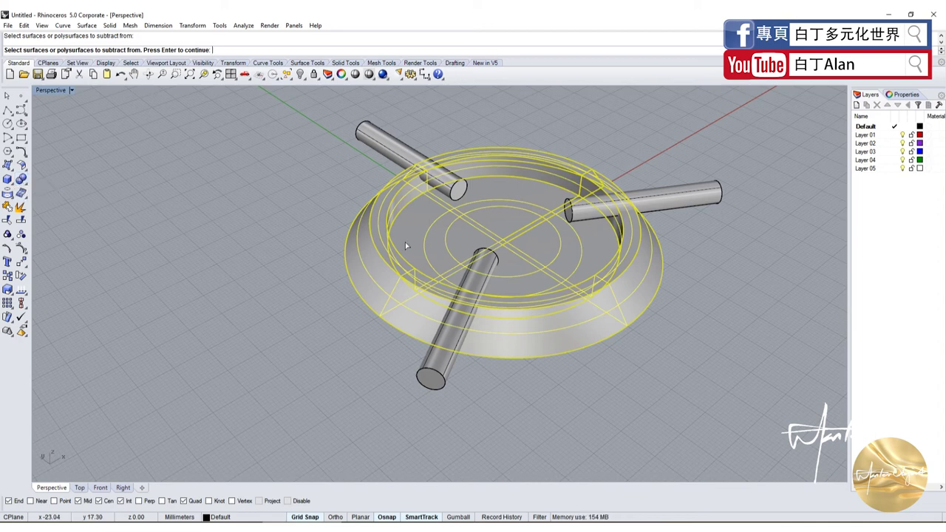
key("Return")
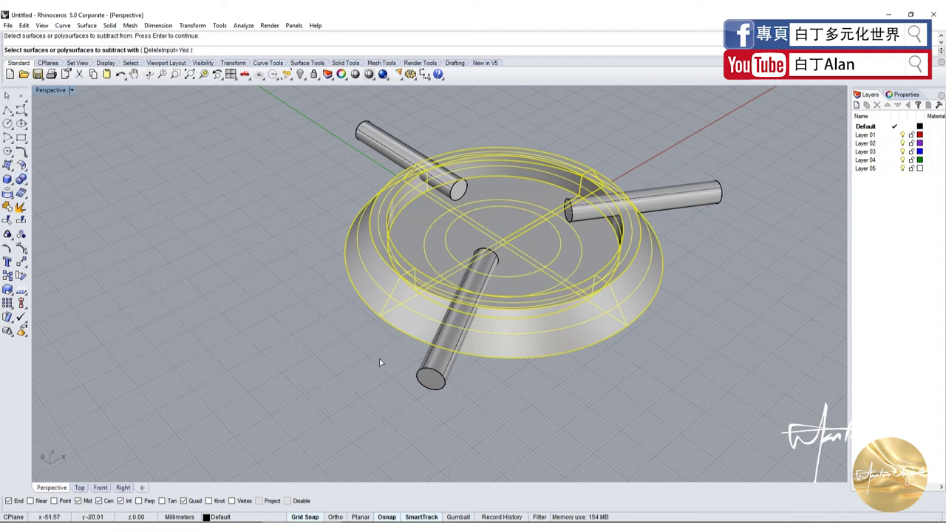
left_click(446, 367)
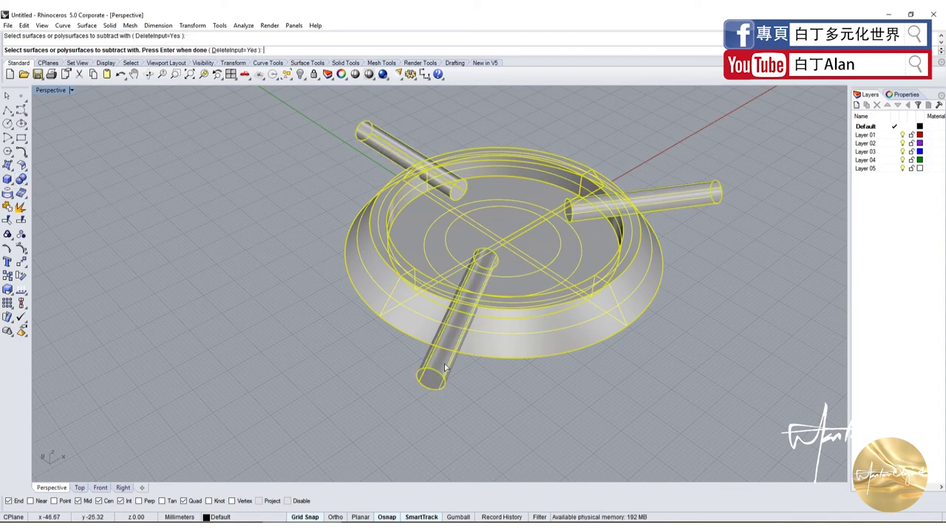
key("Return")
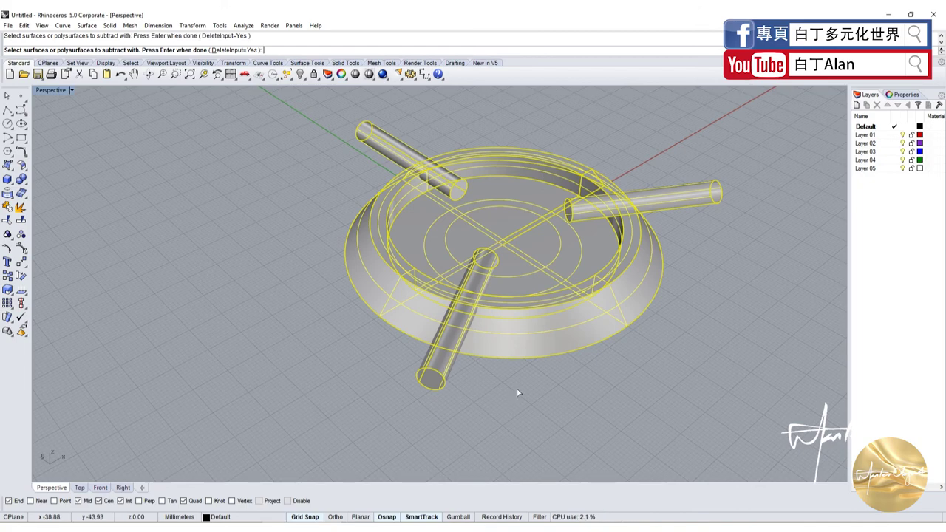
scroll(517, 391, "down", 3)
right_click_drag(517, 391, 536, 196)
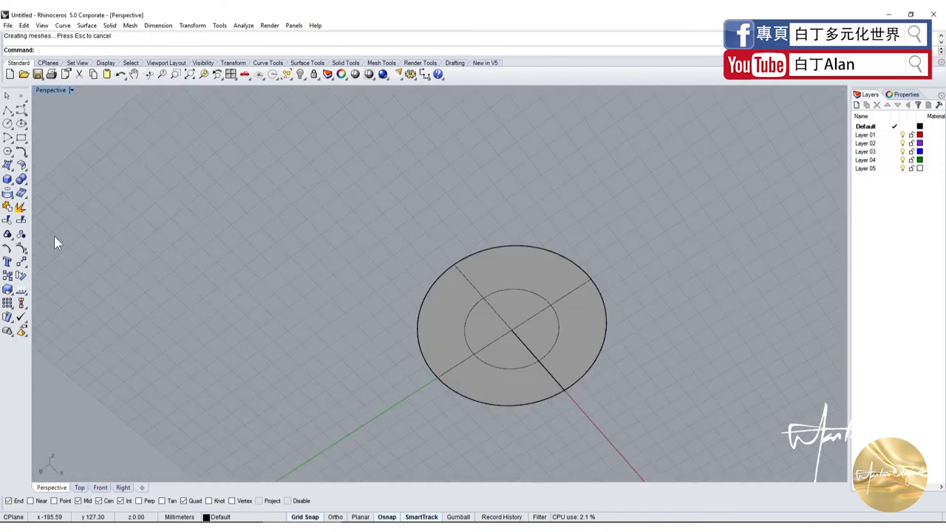
Shell the notched ashtray at the default thickness, leaving the bottom face open.
left_click(21, 179)
left_click(110, 194)
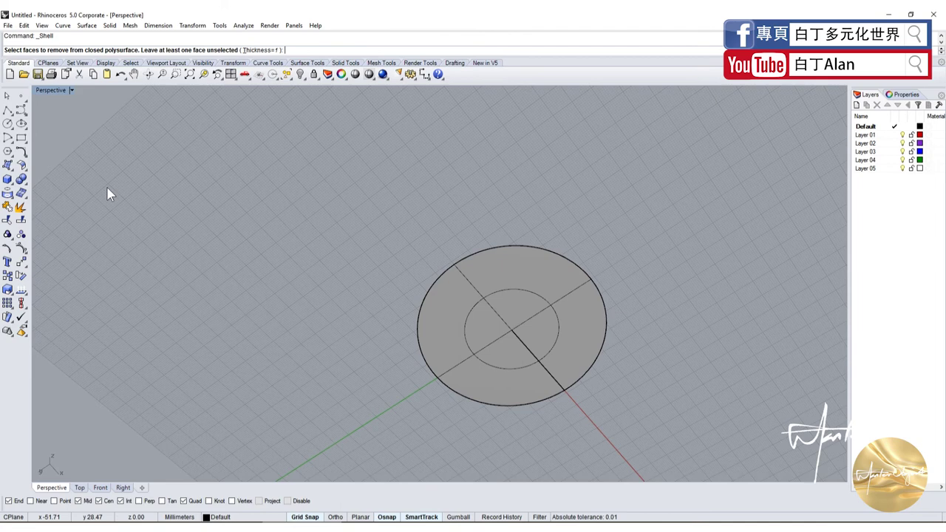
left_click(452, 306)
key("Return")
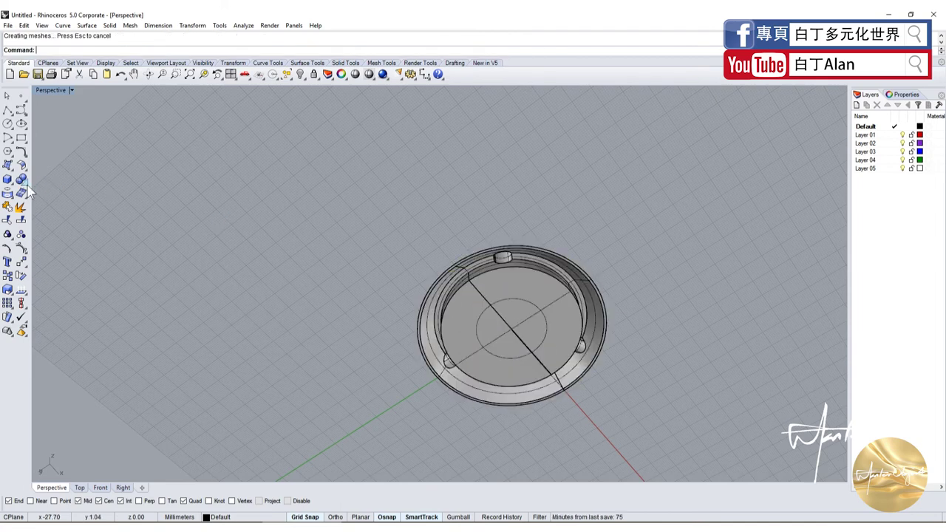
left_click(22, 181)
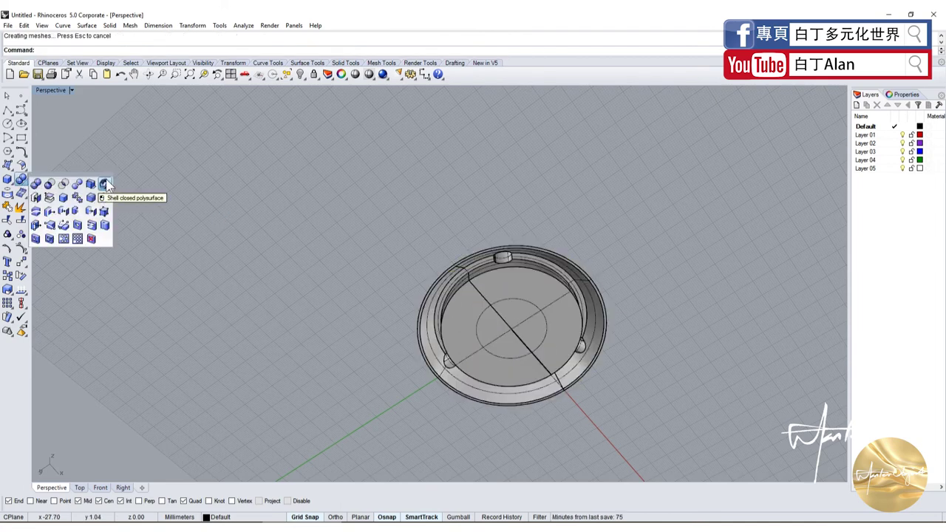
mouse_move(373, 198)
right_mouse_down()
mouse_move(418, 234)
mouse_move(326, 384)
mouse_move(286, 280)
mouse_move(316, 312)
right_mouse_up()
scroll(325, 383, "up", 3)
scroll(295, 296, "up", 3)
scroll(295, 296, "down", 3)
scroll(316, 312, "up", 3)
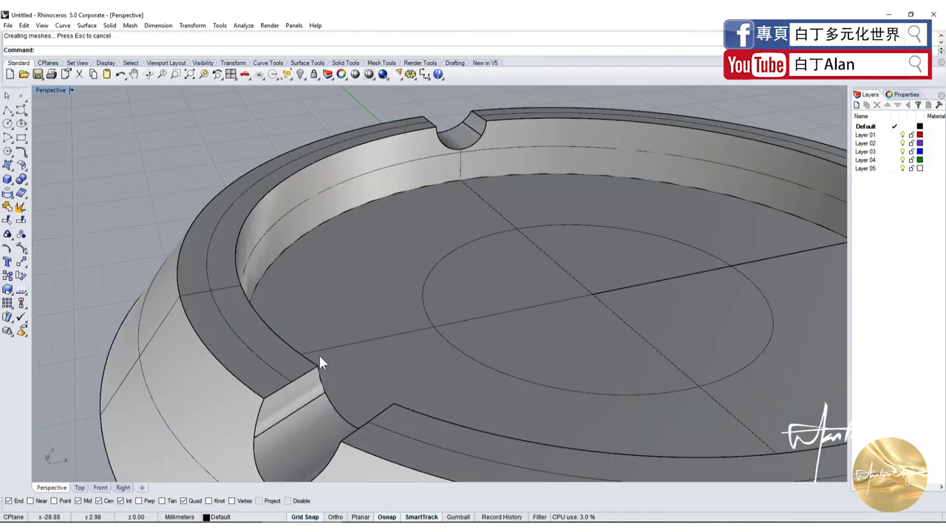
scroll(319, 353, "down", 3)
scroll(254, 337, "up", 3)
scroll(213, 332, "up", 2)
scroll(214, 323, "down", 4)
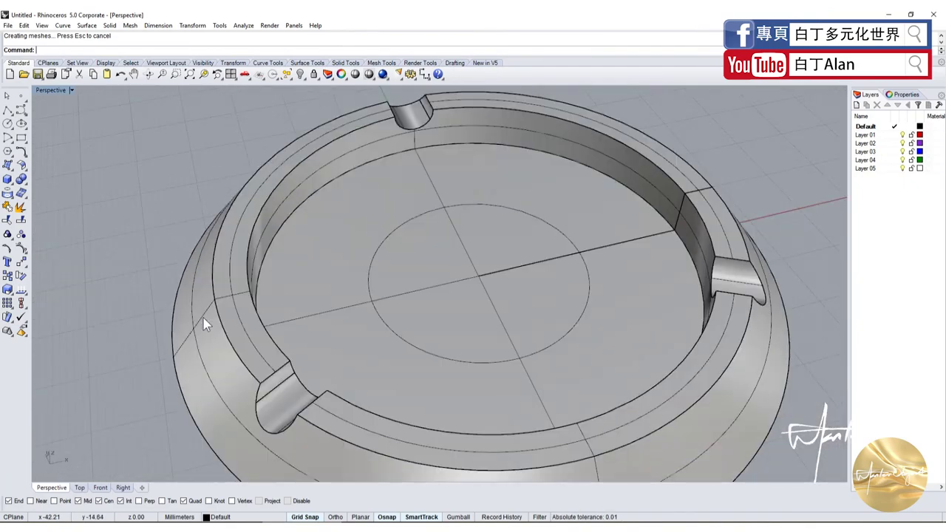
mouse_move(205, 323)
right_mouse_down()
mouse_move(384, 353)
mouse_move(433, 288)
right_mouse_up()
scroll(384, 352, "down", 5)
scroll(369, 274, "down", 2)
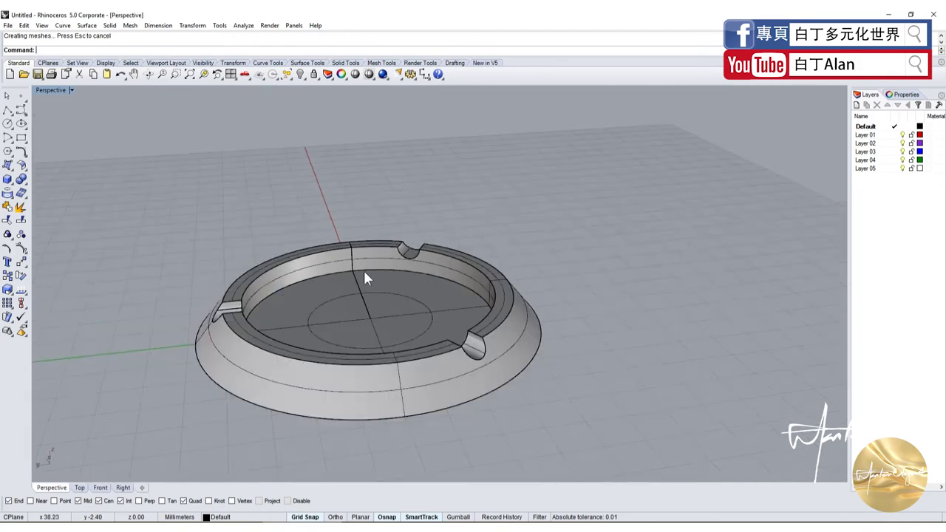
scroll(357, 297, "down", 1)
scroll(319, 280, "up", 2)
right_click_drag(319, 280, 420, 288)
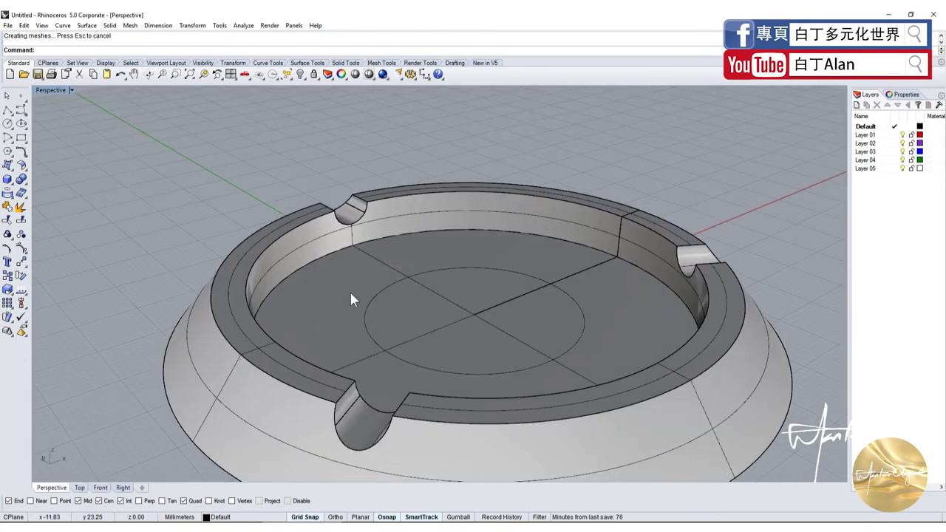
scroll(331, 292, "down", 1)
right_click_drag(332, 292, 263, 305)
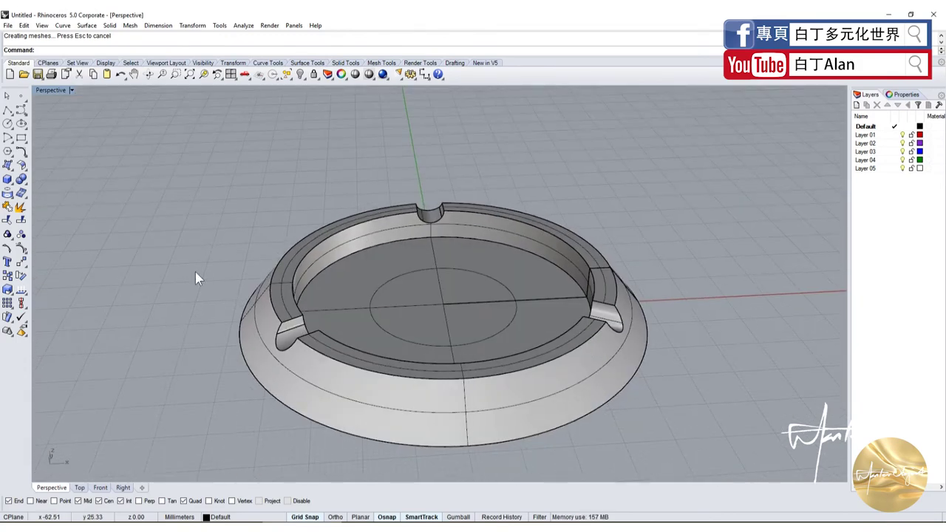
scroll(195, 272, "down", 2)
mouse_move(196, 271)
right_mouse_down()
mouse_move(209, 295)
mouse_move(325, 376)
mouse_move(351, 312)
mouse_move(350, 335)
mouse_move(435, 364)
right_mouse_up()
scroll(351, 312, "down", 2)
scroll(348, 306, "up", 4)
scroll(347, 305, "down", 2)
scroll(728, 298, "up", 3)
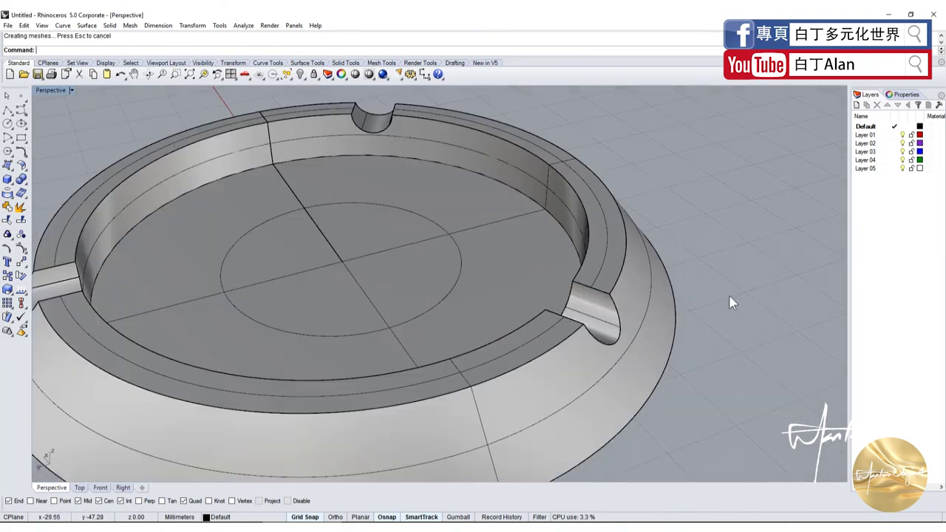
scroll(719, 294, "down", 1)
scroll(683, 318, "down", 2)
scroll(683, 315, "up", 2)
scroll(481, 250, "up", 1)
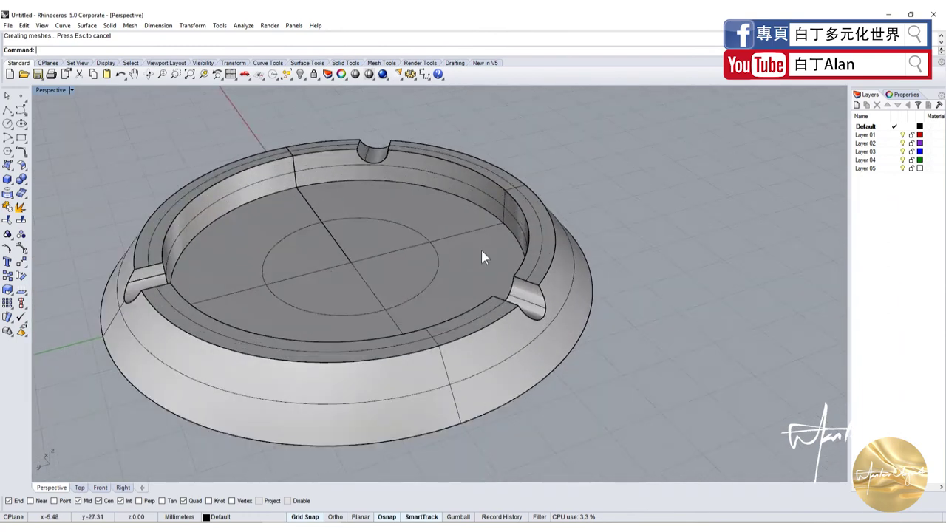